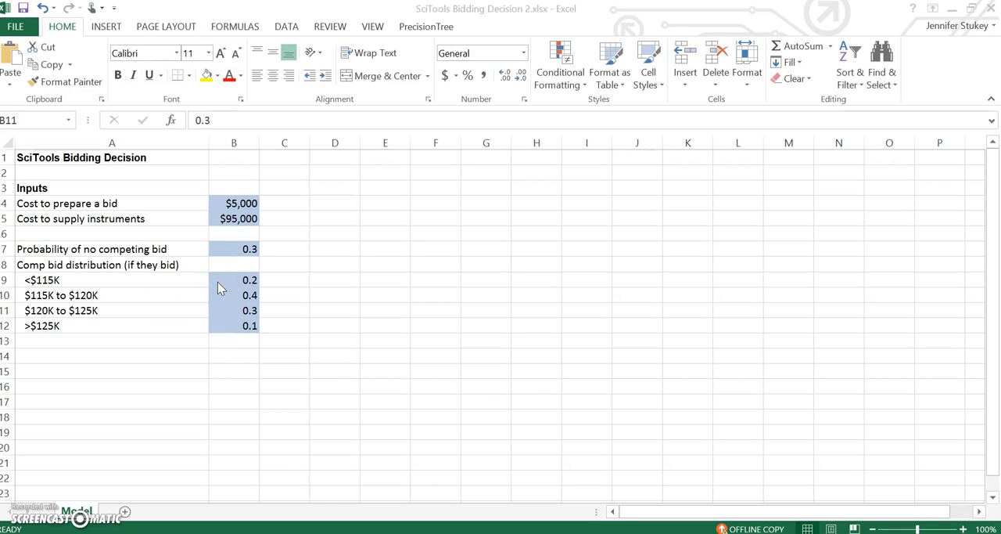
Create a new PrecisionTree decision tree starting in cell A17.
{"action": "left_click", "coordinate": [67, 399]}
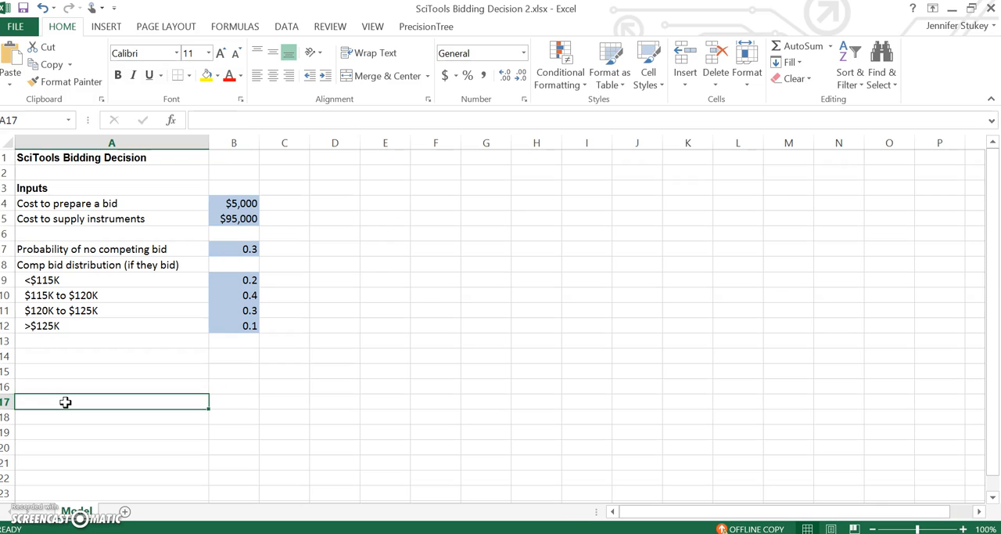
{"action": "left_click", "coordinate": [443, 29]}
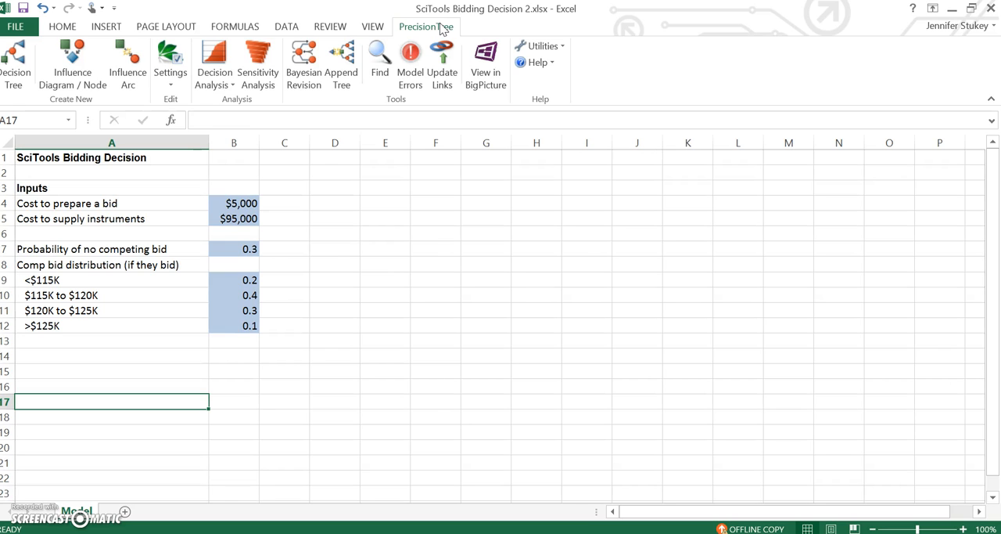
{"action": "left_click", "coordinate": [22, 60]}
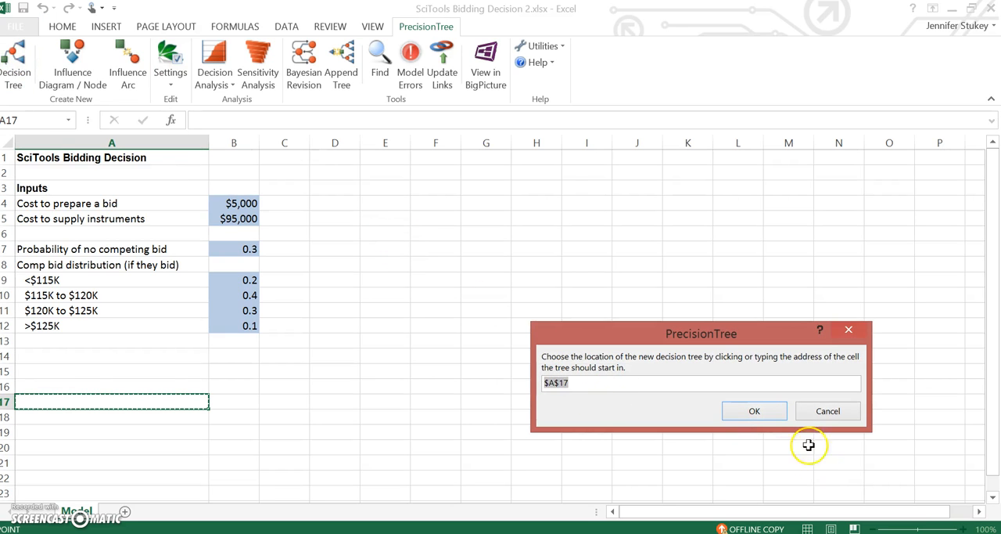
{"action": "left_click", "coordinate": [755, 413]}
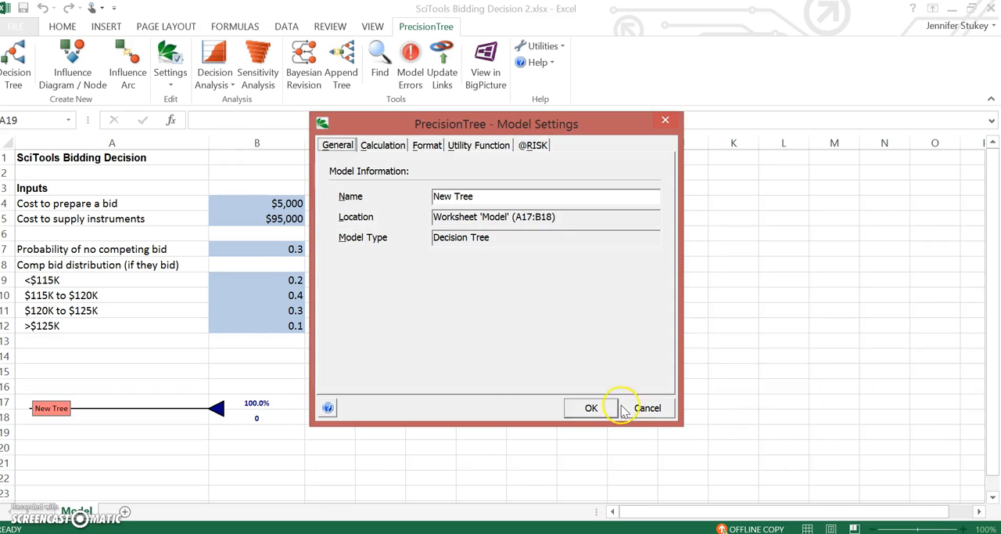
Name the new decision tree "SciTools Bidding" and apply the model settings.
{"action": "left_click_drag", "start_coordinate": [479, 196], "coordinate": [433, 196]}
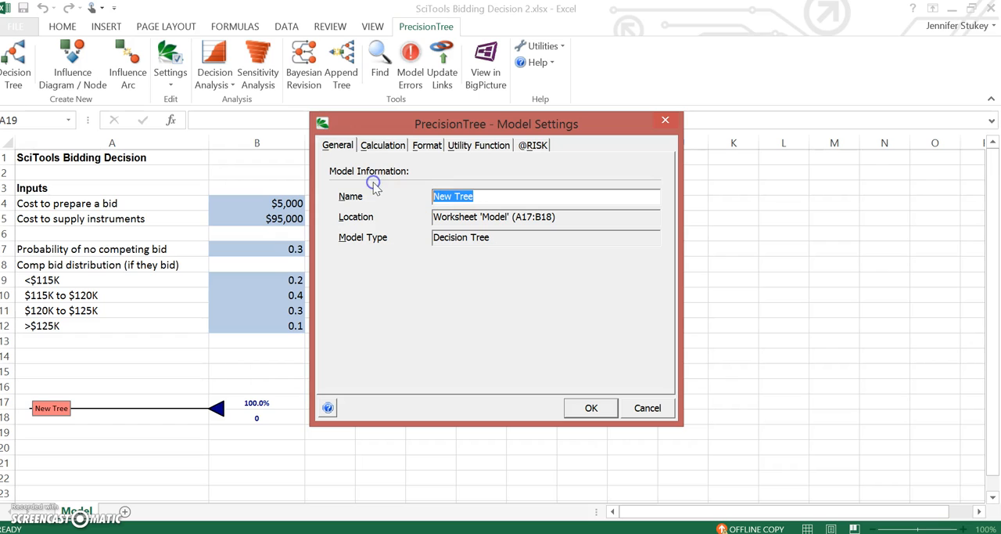
{"action": "type", "text": "Sc"}
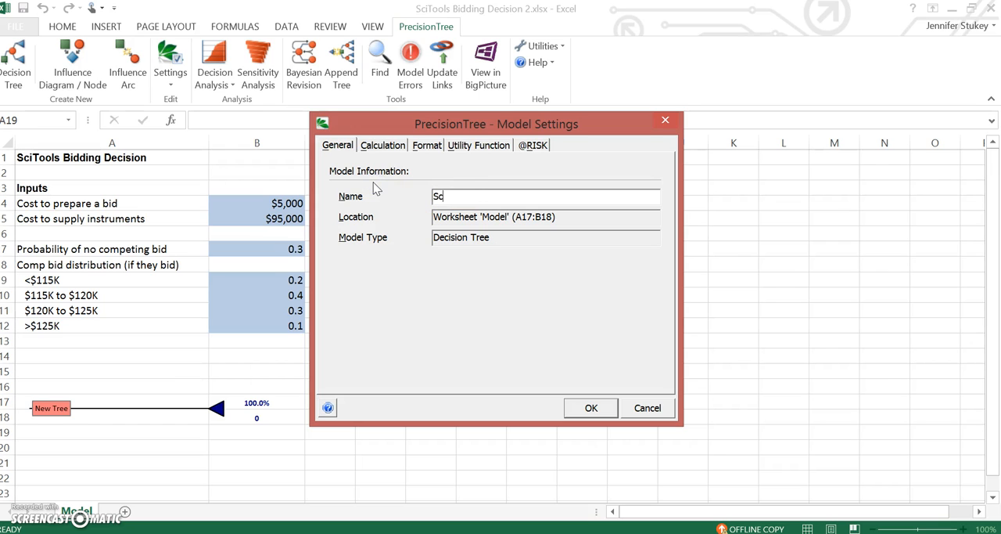
{"action": "type", "text": "iTools Bidding"}
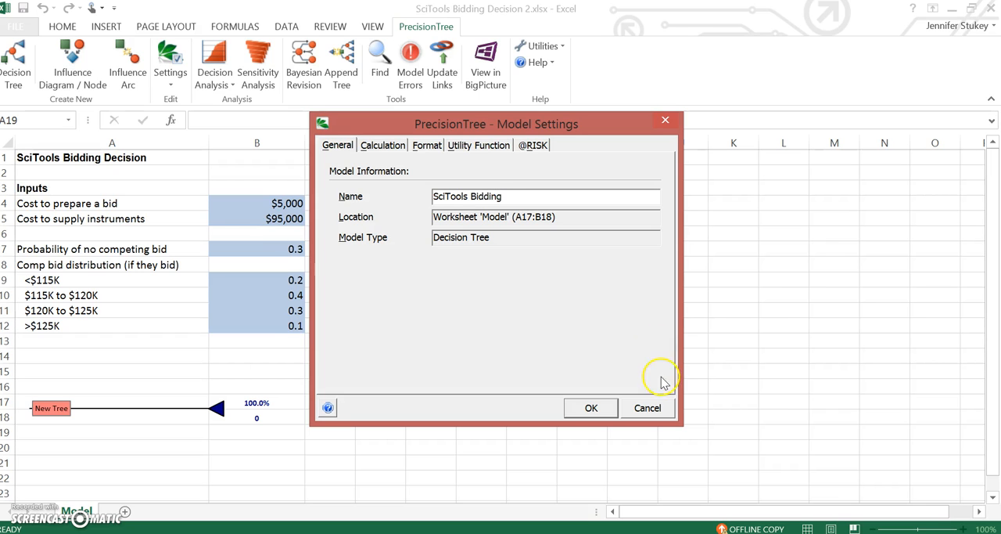
{"action": "left_click", "coordinate": [591, 410]}
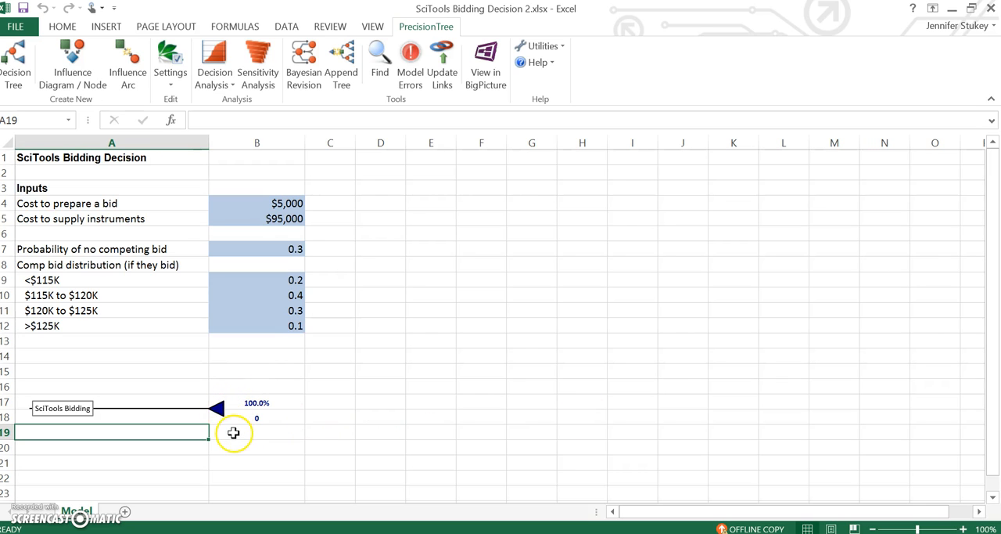
Change the tree's end node to a decision node named "Bid?".
{"action": "left_click", "coordinate": [218, 411]}
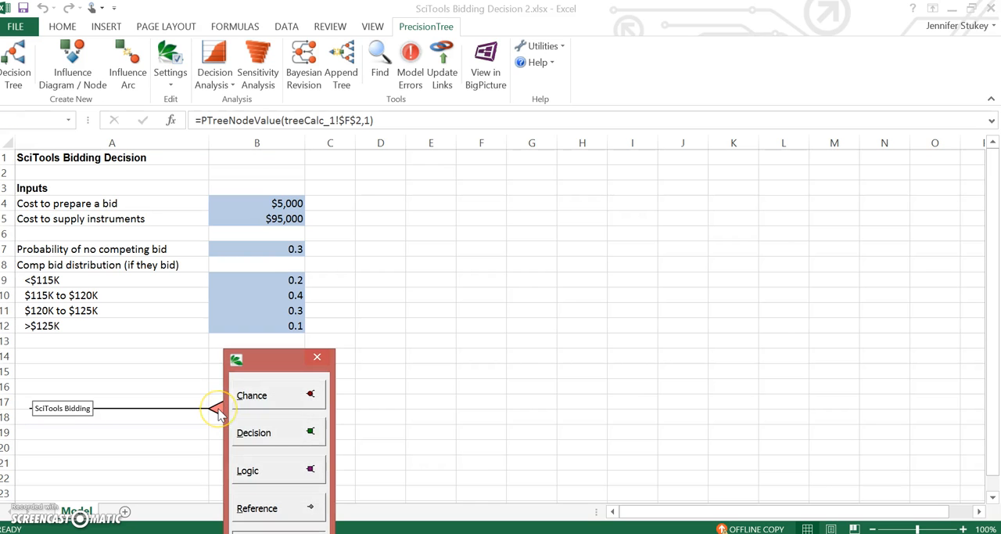
{"action": "left_click", "coordinate": [252, 432]}
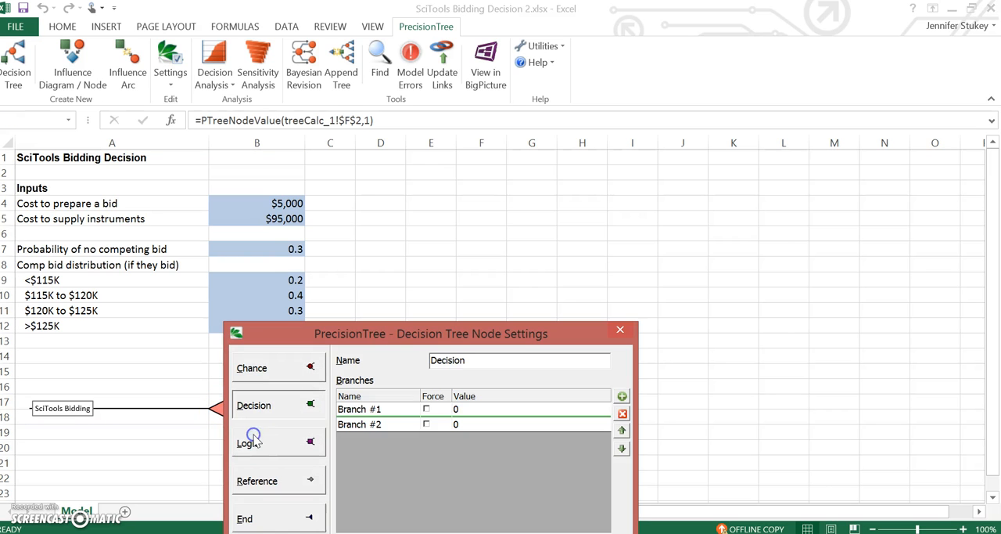
{"action": "left_click", "coordinate": [380, 409]}
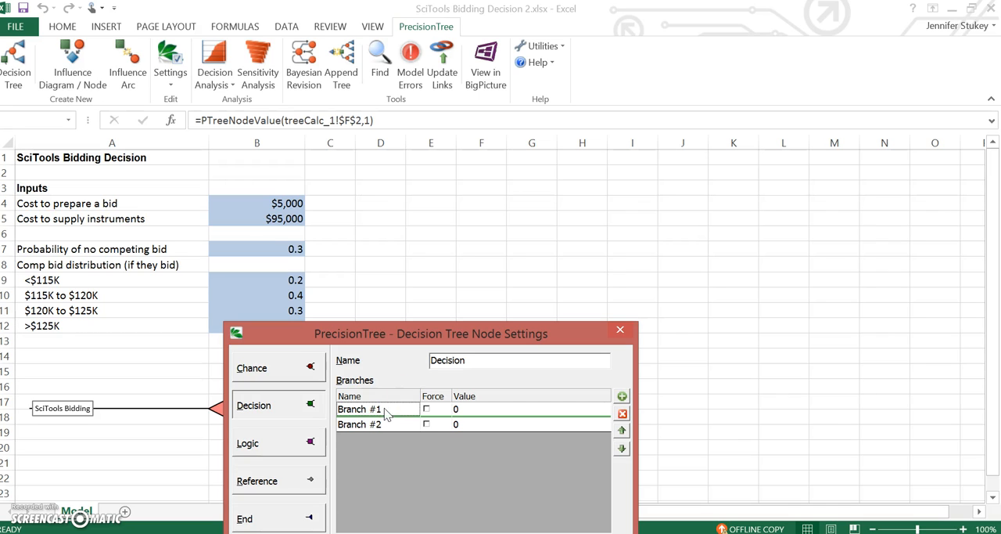
{"action": "double_click", "coordinate": [470, 362]}
{"action": "type", "text": "Bid?"}
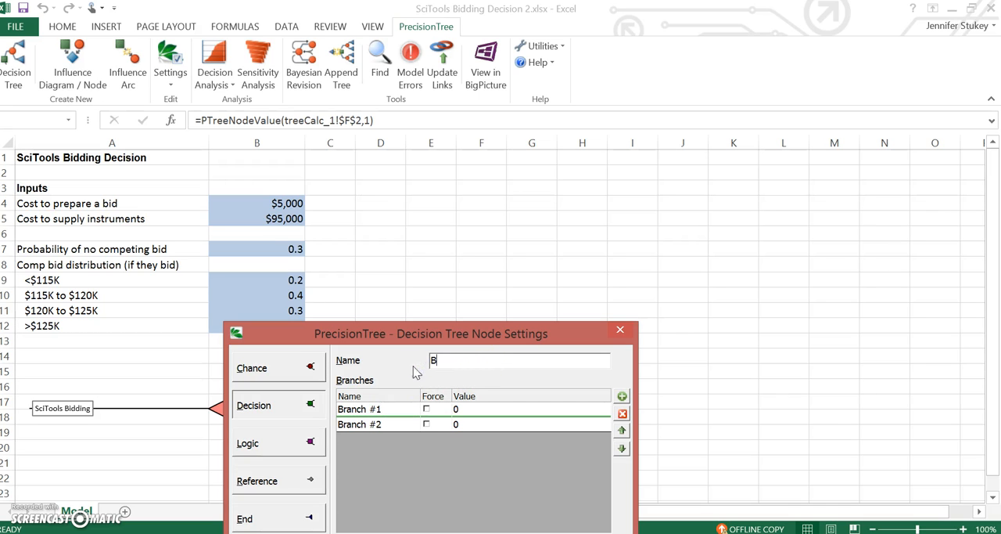
Name the Bid? node's two branches "Yes" and "No" and apply the node settings.
{"action": "double_click", "coordinate": [376, 409]}
{"action": "key", "text": "BackSpace"}
{"action": "key", "text": "BackSpace"}
{"action": "key", "text": "BackSpace"}
{"action": "key", "text": "BackSpace"}
{"action": "key", "text": "BackSpace"}
{"action": "key", "text": "BackSpace"}
{"action": "key", "text": "BackSpace"}
{"action": "key", "text": "BackSpace"}
{"action": "type", "text": "Yes"}
{"action": "left_click", "coordinate": [379, 425]}
{"action": "left_click", "coordinate": [381, 423]}
{"action": "key", "text": "BackSpace"}
{"action": "key", "text": "BackSpace"}
{"action": "key", "text": "BackSpace"}
{"action": "key", "text": "BackSpace"}
{"action": "key", "text": "BackSpace"}
{"action": "key", "text": "BackSpace"}
{"action": "key", "text": "BackSpace"}
{"action": "key", "text": "BackSpace"}
{"action": "key", "text": "BackSpace"}
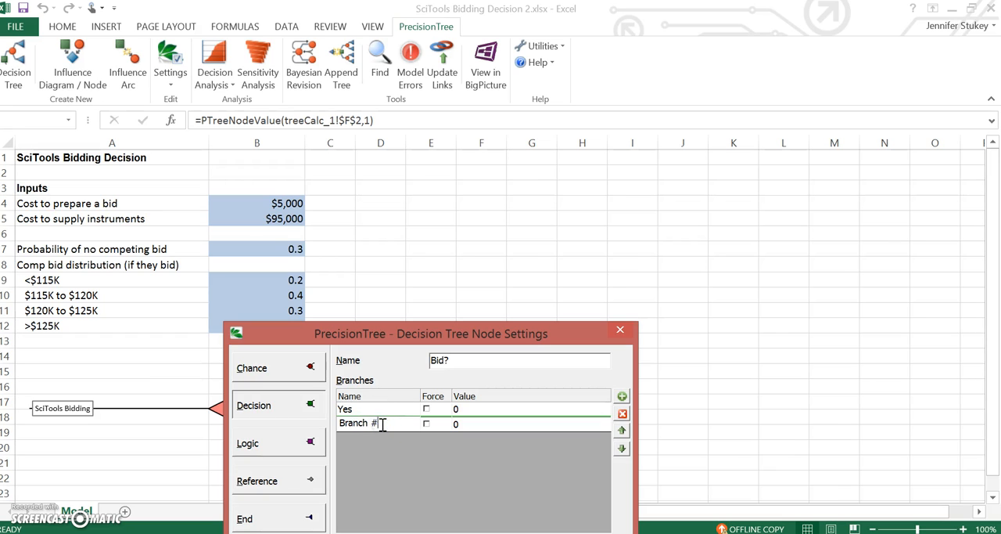
{"action": "type", "text": "No"}
{"action": "left_click_drag", "start_coordinate": [551, 329], "coordinate": [544, 221]}
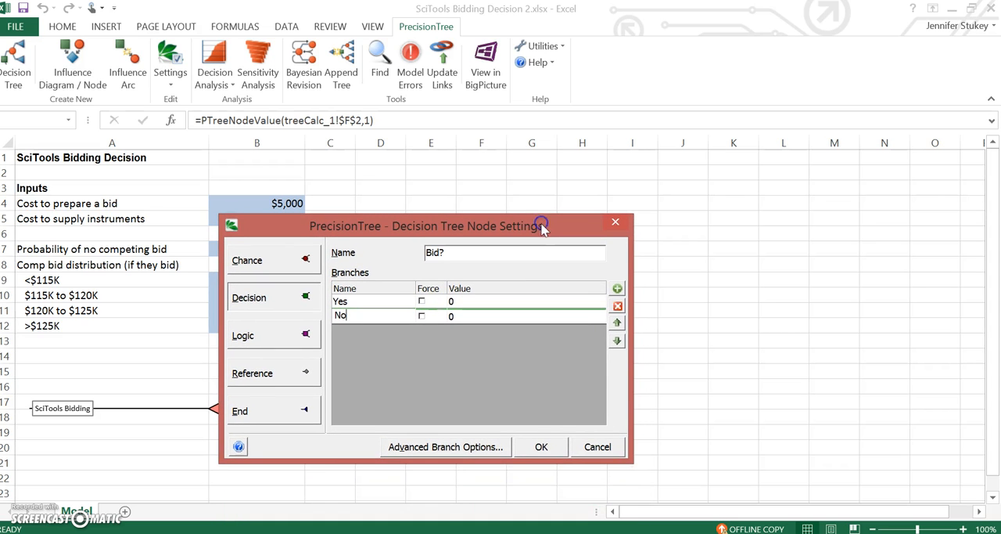
{"action": "left_click", "coordinate": [540, 447]}
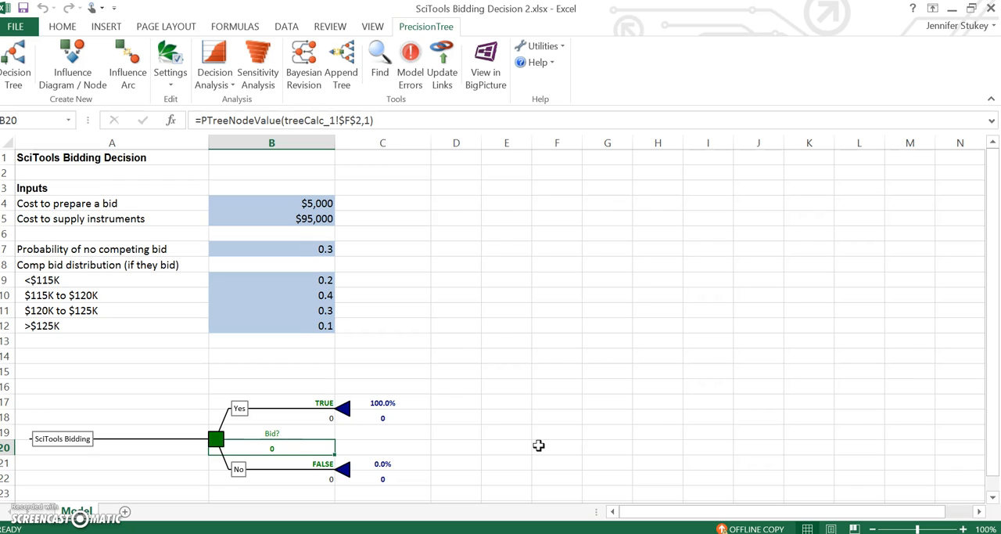
Set the Yes branch's value in B18 to the negative cost of preparing a bid with =-B4.
{"action": "left_click", "coordinate": [318, 477]}
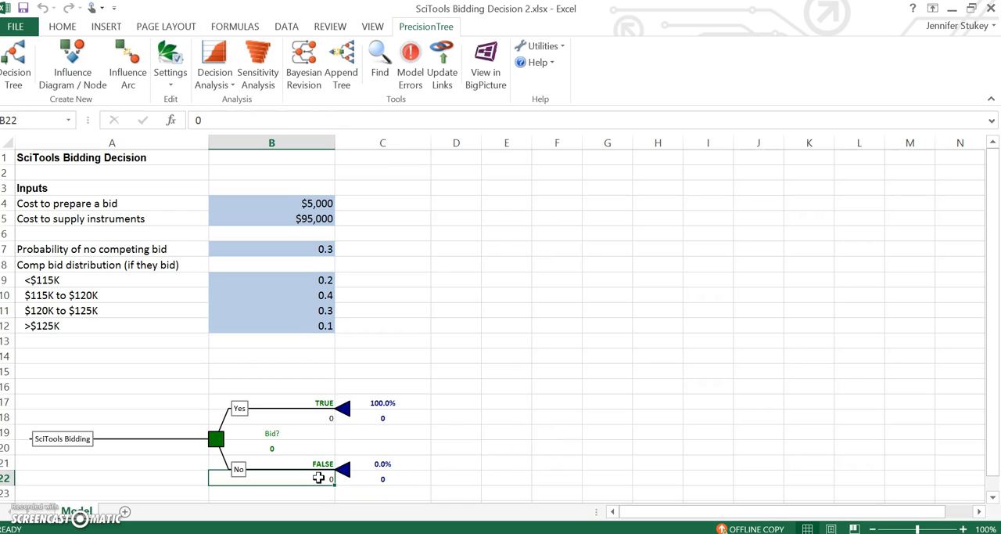
{"action": "left_click", "coordinate": [288, 416]}
{"action": "type", "text": "="}
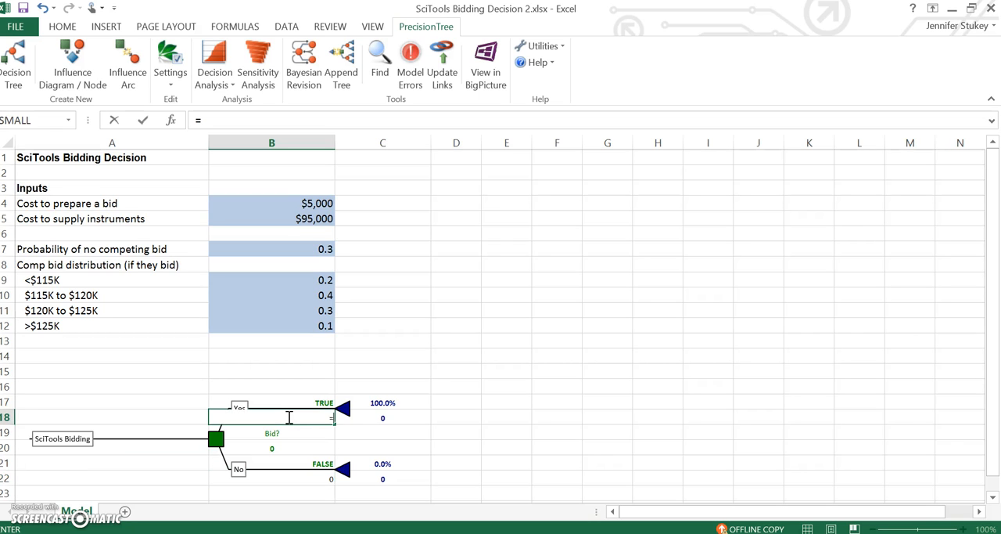
{"action": "type", "text": "-"}
{"action": "left_click", "coordinate": [279, 202]}
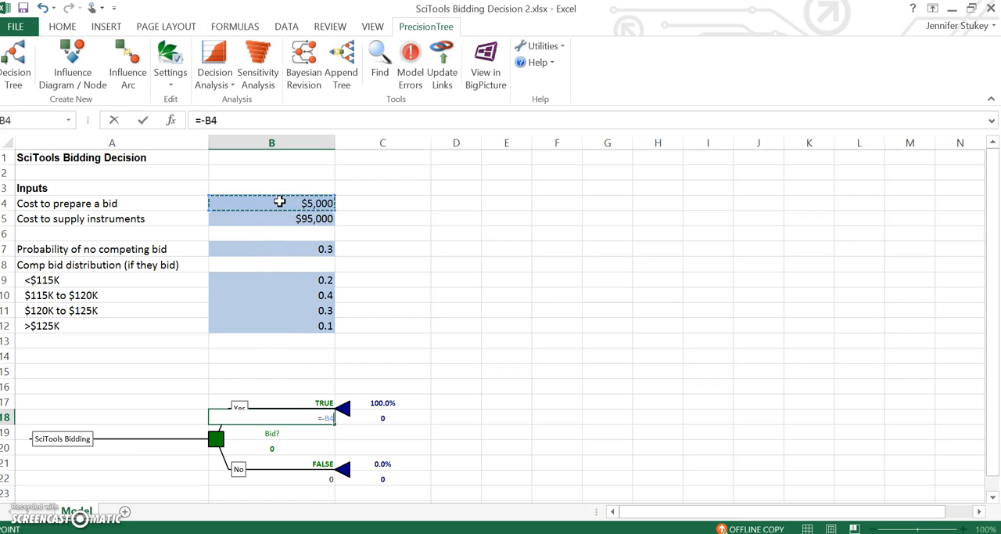
{"action": "key", "text": "Return"}
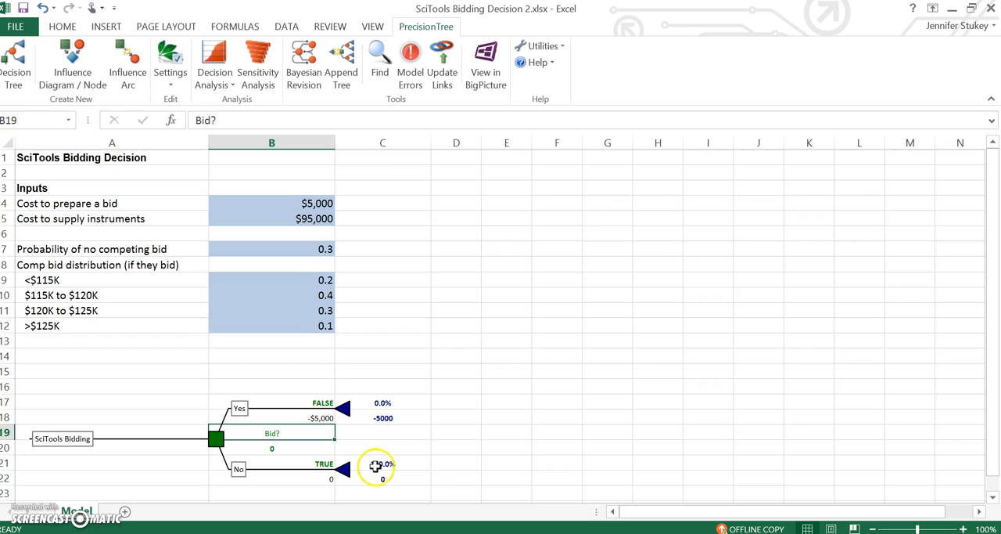
Change the Yes branch's end node to a decision node with three branches, named "How much to bid?".
{"action": "left_click", "coordinate": [345, 410]}
{"action": "left_click", "coordinate": [378, 432]}
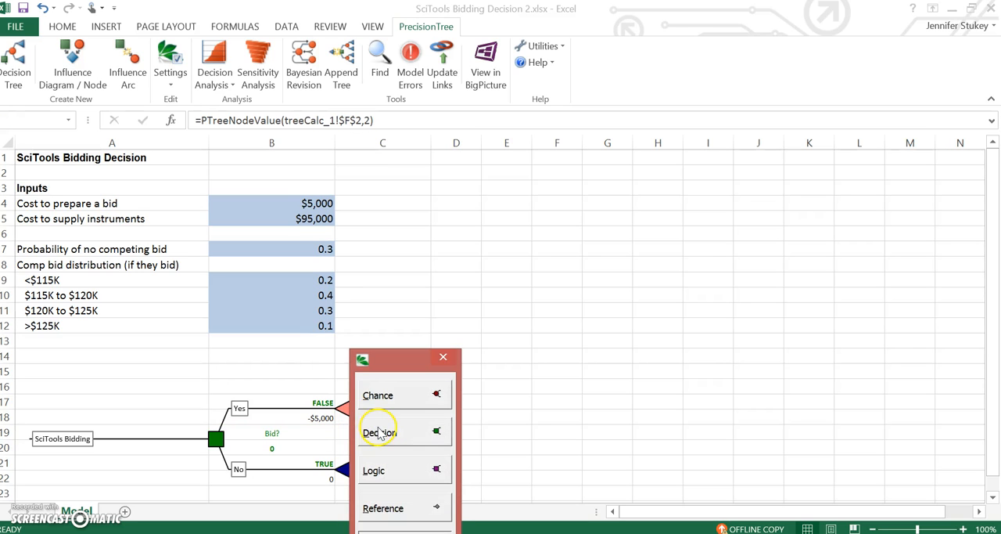
{"action": "left_click", "coordinate": [385, 440]}
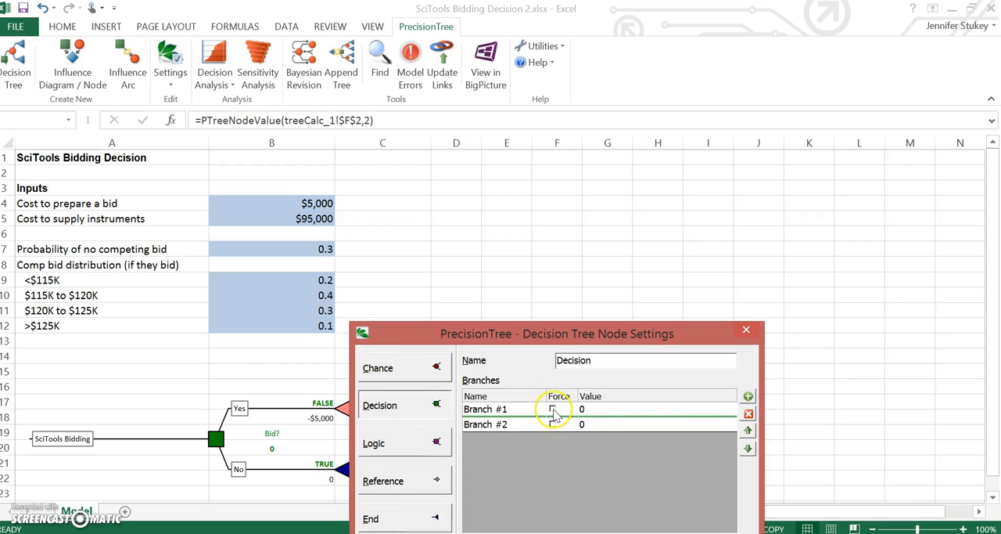
{"action": "left_click", "coordinate": [748, 396]}
{"action": "left_click", "coordinate": [627, 361]}
{"action": "key", "text": "BackSpace"}
{"action": "key", "text": "BackSpace"}
{"action": "key", "text": "BackSpace"}
{"action": "key", "text": "BackSpace"}
{"action": "key", "text": "BackSpace"}
{"action": "key", "text": "BackSpace"}
{"action": "key", "text": "BackSpace"}
{"action": "key", "text": "BackSpace"}
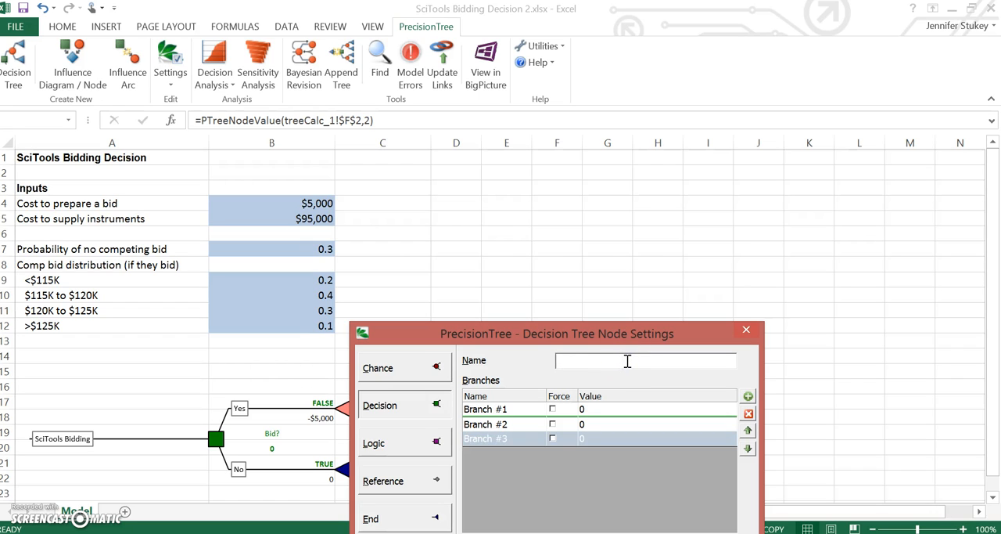
{"action": "type", "text": "How much to bid?"}
Name the three bid-amount branches 115K, 120K and 125K and apply the node settings.
{"action": "double_click", "coordinate": [481, 409]}
{"action": "left_click_drag", "start_coordinate": [510, 409], "coordinate": [456, 408]}
{"action": "type", "text": "115K"}
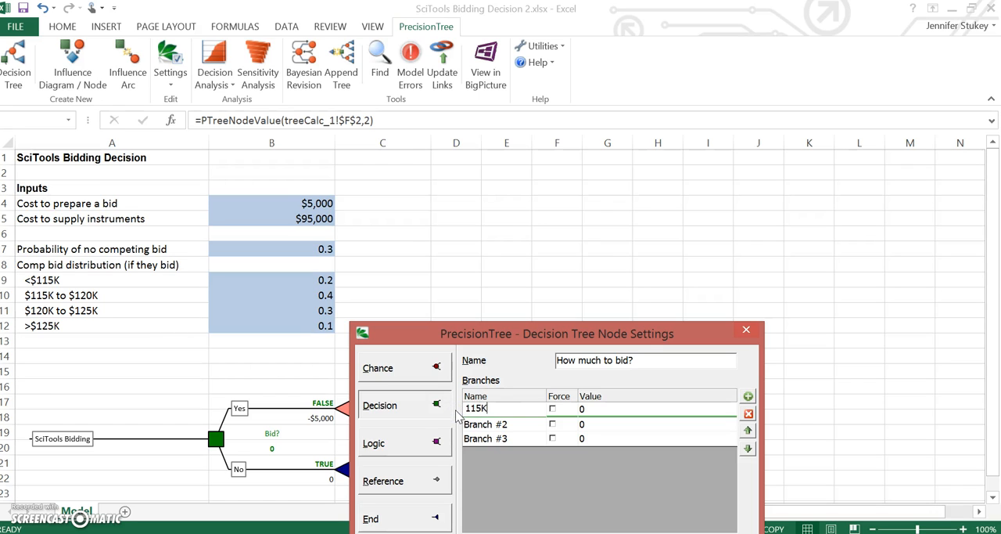
{"action": "double_click", "coordinate": [512, 426]}
{"action": "key", "text": "BackSpace"}
{"action": "type", "text": "120"}
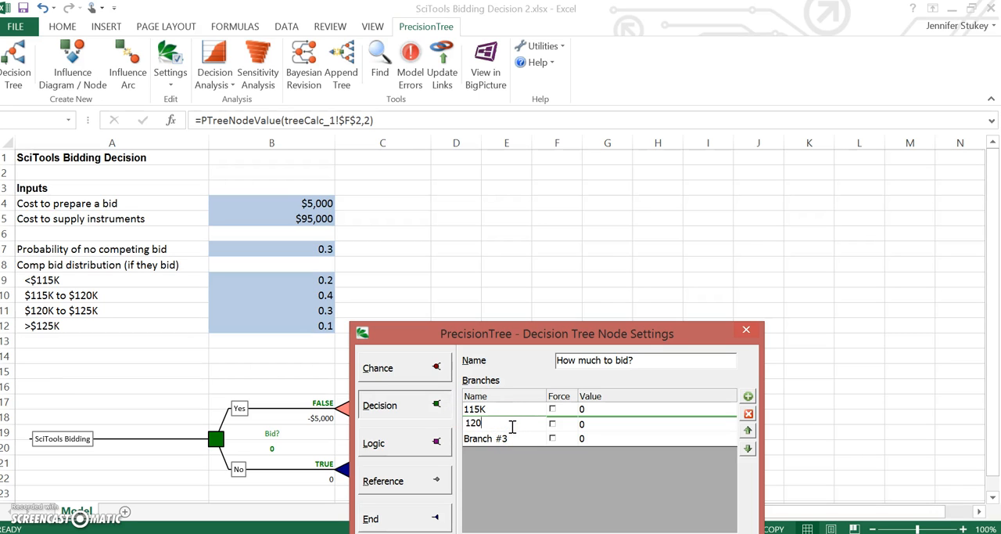
{"action": "type", "text": "K"}
{"action": "double_click", "coordinate": [514, 438]}
{"action": "left_click", "coordinate": [515, 438]}
{"action": "key", "text": "BackSpace"}
{"action": "key", "text": "BackSpace"}
{"action": "key", "text": "BackSpace"}
{"action": "key", "text": "BackSpace"}
{"action": "key", "text": "BackSpace"}
{"action": "key", "text": "BackSpace"}
{"action": "key", "text": "BackSpace"}
{"action": "key", "text": "BackSpace"}
{"action": "key", "text": "BackSpace"}
{"action": "type", "text": "125K"}
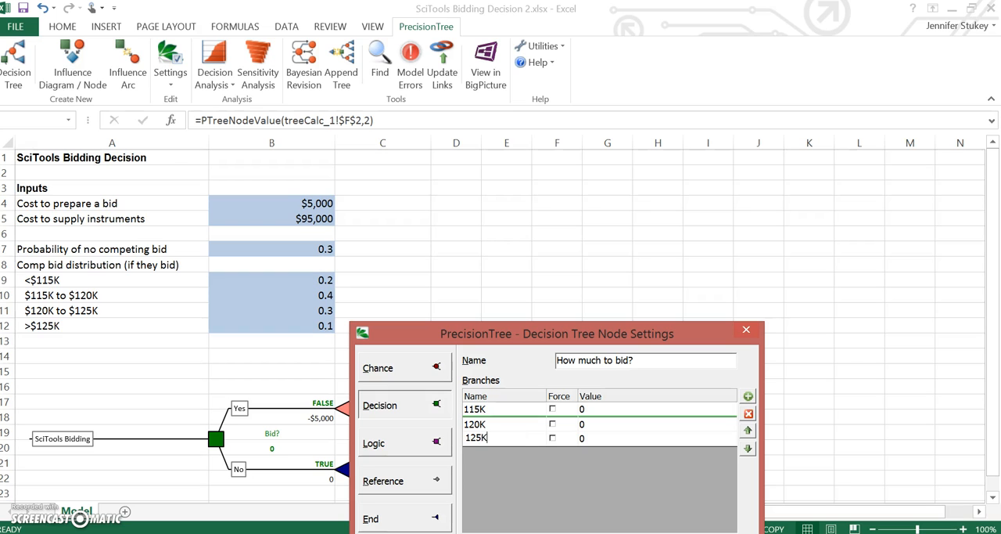
{"action": "left_click_drag", "start_coordinate": [689, 331], "coordinate": [679, 275]}
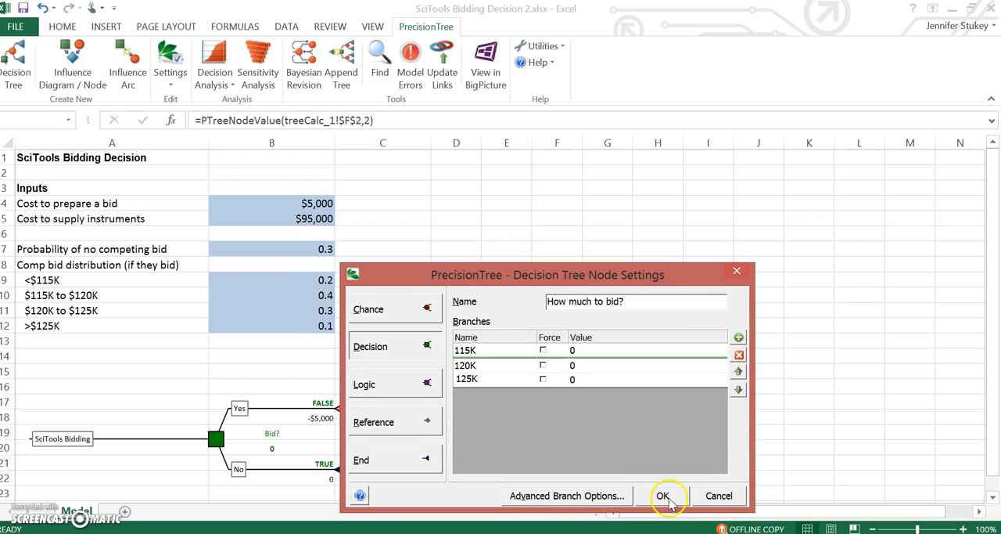
{"action": "left_click", "coordinate": [664, 498]}
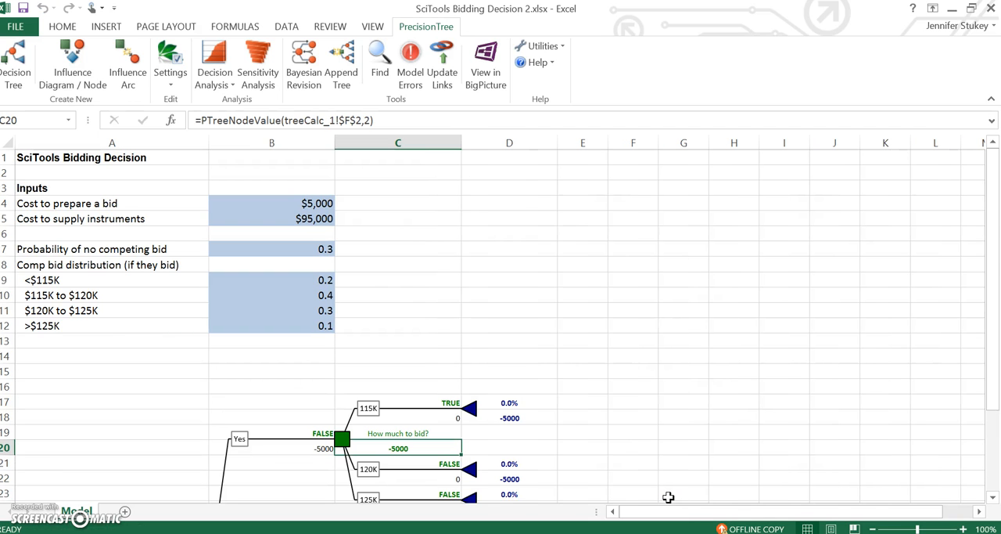
Change the 115K branch's end node to a chance node named "Any Competing Bid?".
{"action": "left_click_drag", "start_coordinate": [992, 245], "coordinate": [999, 313]}
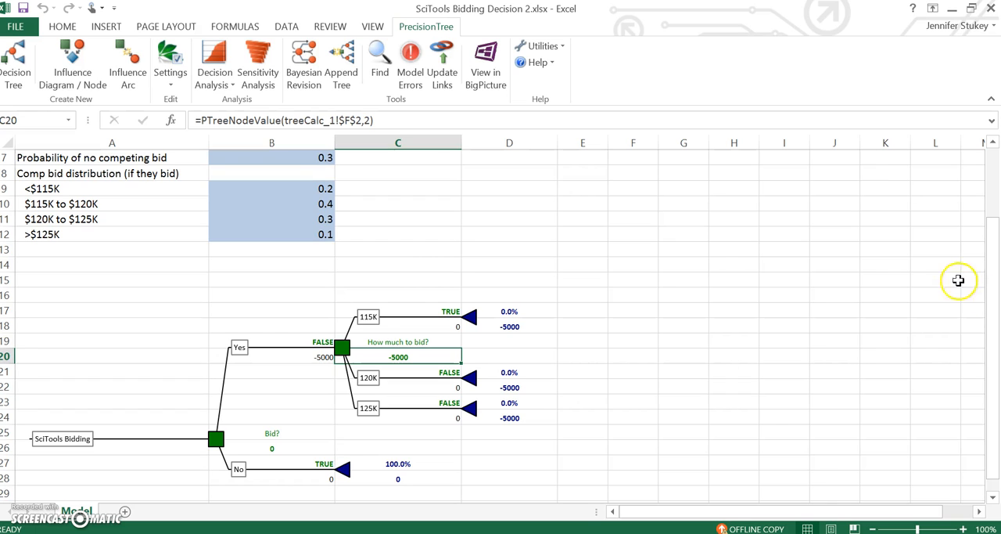
{"action": "left_click", "coordinate": [472, 324]}
{"action": "left_click", "coordinate": [472, 323]}
{"action": "left_click", "coordinate": [472, 321]}
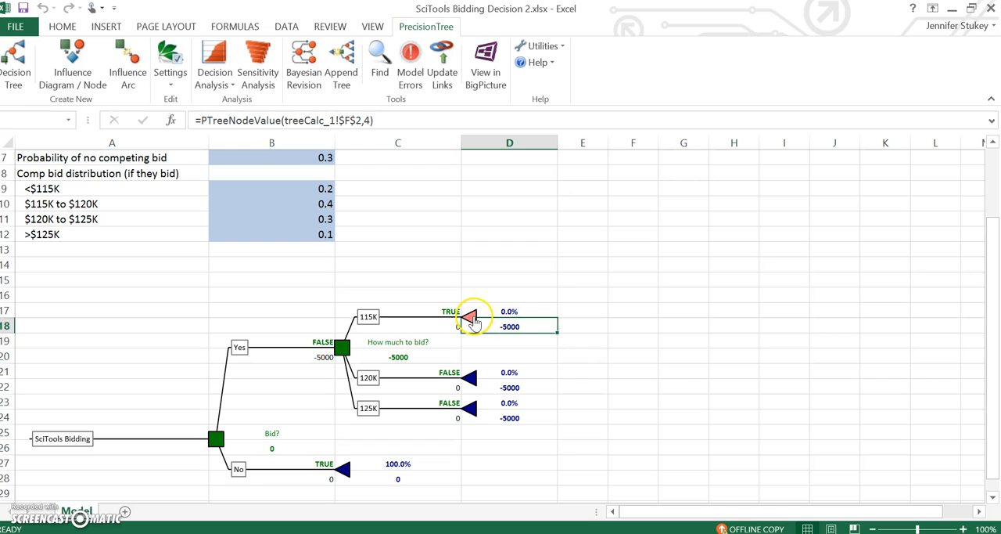
{"action": "left_click", "coordinate": [507, 349]}
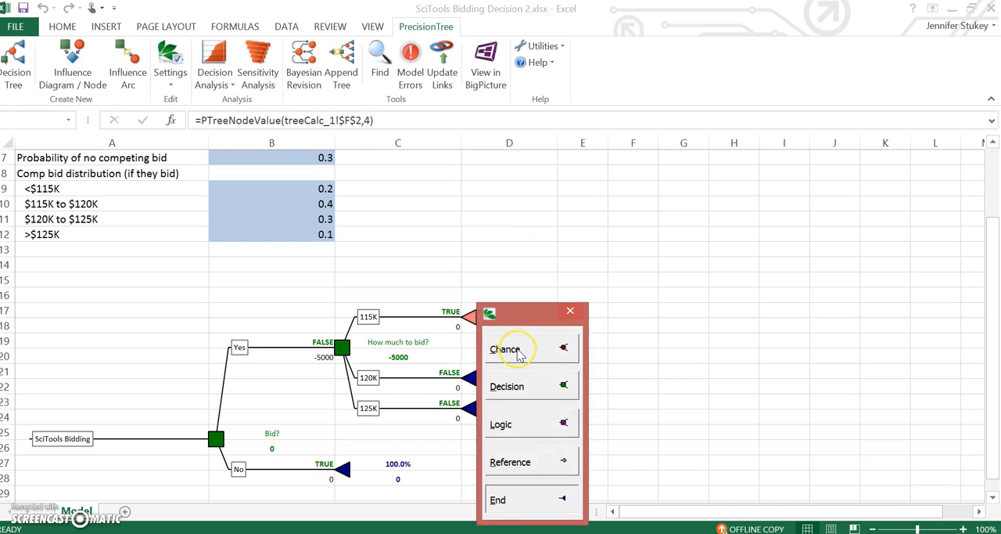
{"action": "left_click", "coordinate": [520, 354]}
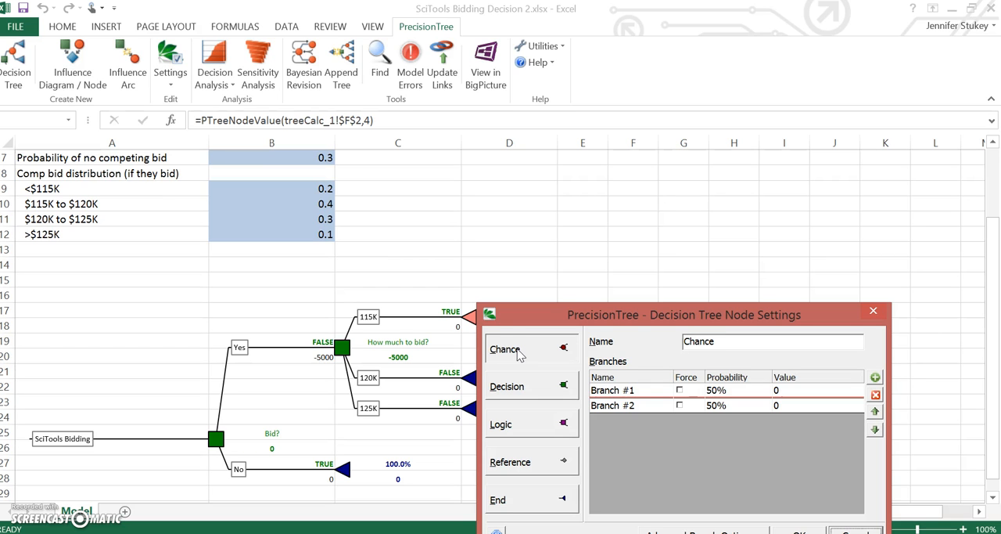
{"action": "left_click_drag", "start_coordinate": [609, 313], "coordinate": [614, 225]}
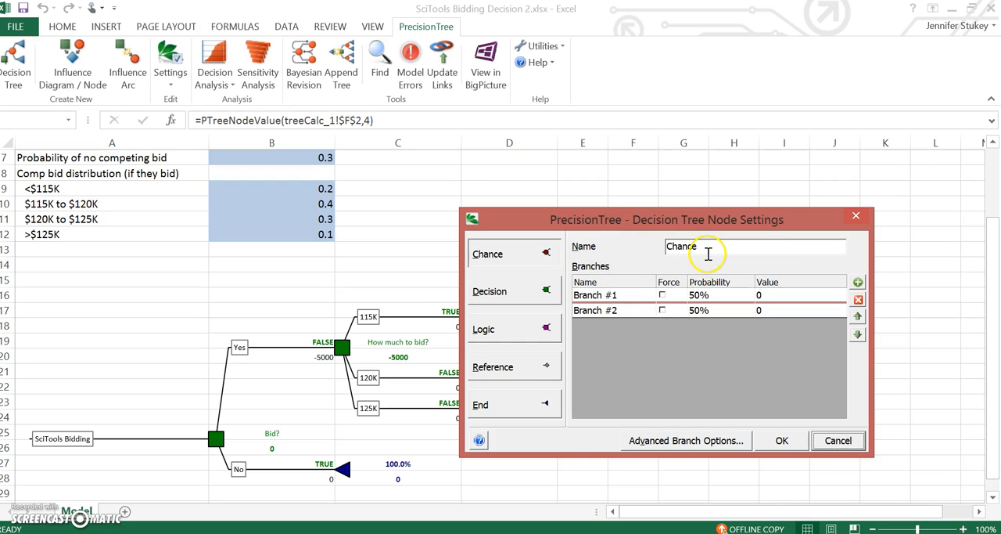
{"action": "left_click_drag", "start_coordinate": [708, 252], "coordinate": [640, 258]}
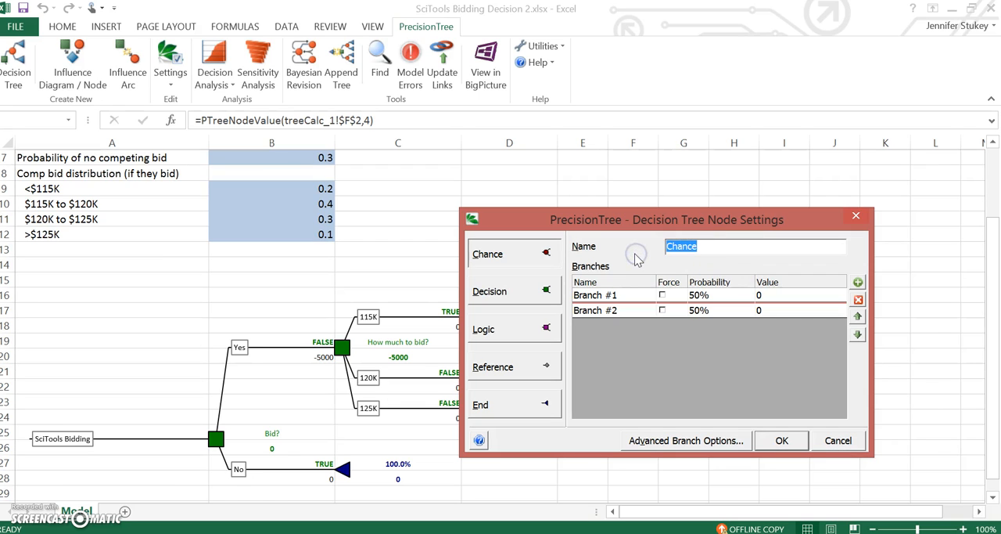
{"action": "type", "text": "Any Compe"}
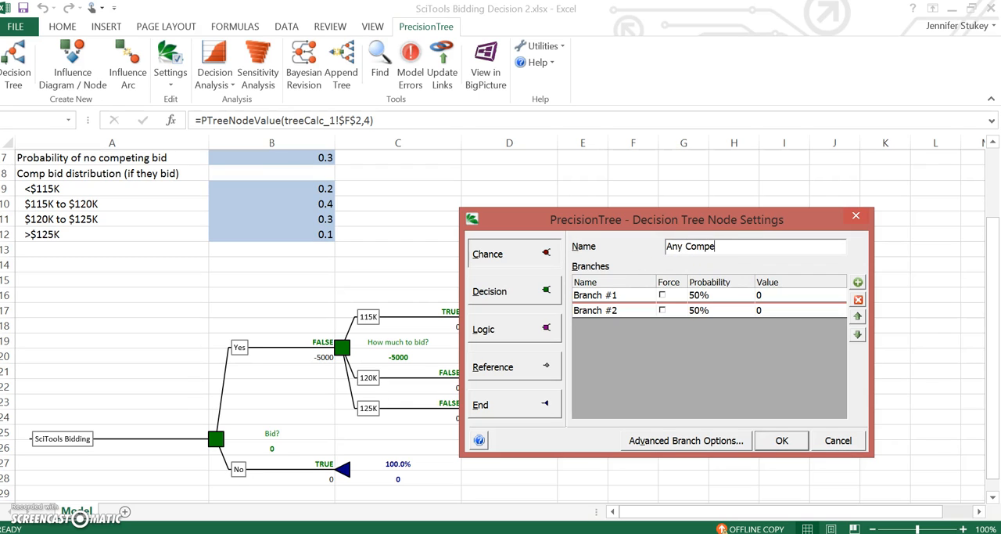
{"action": "type", "text": "ting Bid?"}
Name the two branches of the "Any Competing Bid?" chance node No and Yes and apply the node settings.
{"action": "double_click", "coordinate": [611, 295]}
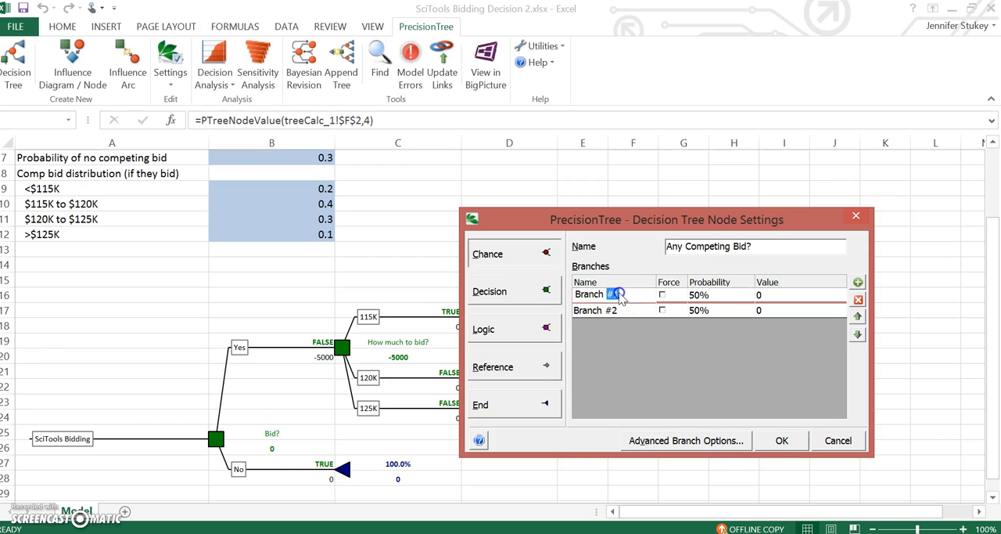
{"action": "key", "text": "BackSpace"}
{"action": "key", "text": "BackSpace"}
{"action": "key", "text": "BackSpace"}
{"action": "key", "text": "BackSpace"}
{"action": "key", "text": "BackSpace"}
{"action": "key", "text": "BackSpace"}
{"action": "key", "text": "BackSpace"}
{"action": "key", "text": "BackSpace"}
{"action": "type", "text": "No"}
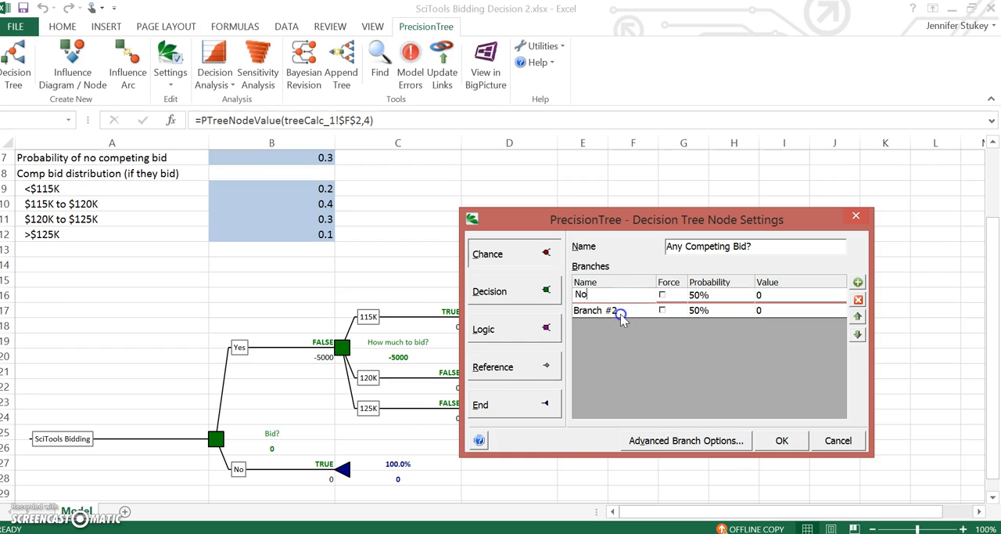
{"action": "left_click", "coordinate": [621, 312]}
{"action": "type", "text": "Yes"}
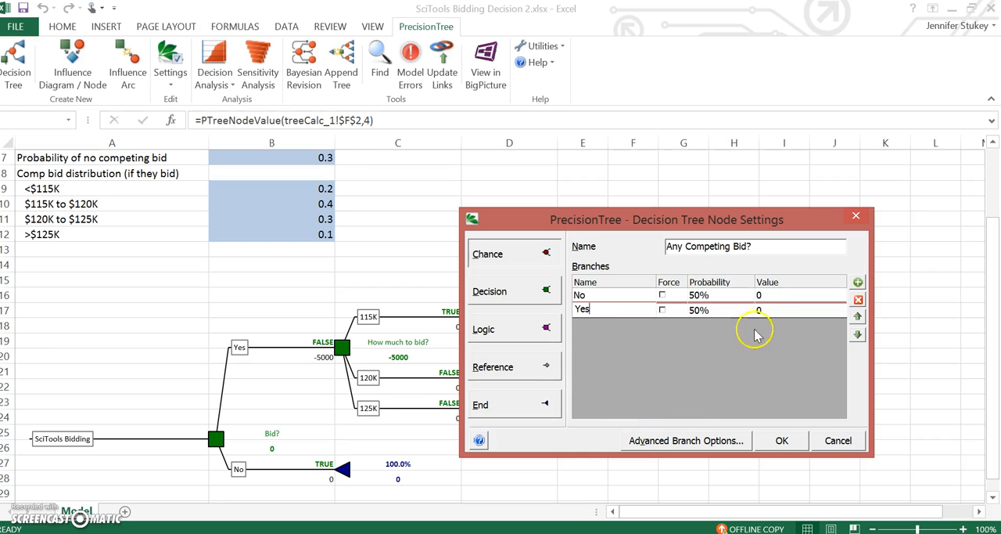
{"action": "left_click", "coordinate": [783, 441]}
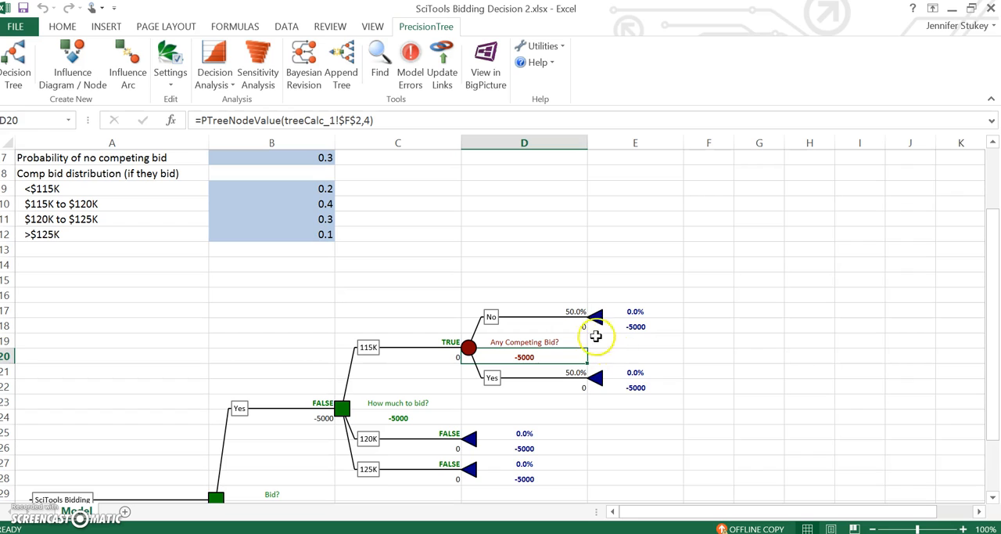
Change the end node of the competing-bid Yes branch to a chance node named "Win bid?".
{"action": "left_click", "coordinate": [599, 387]}
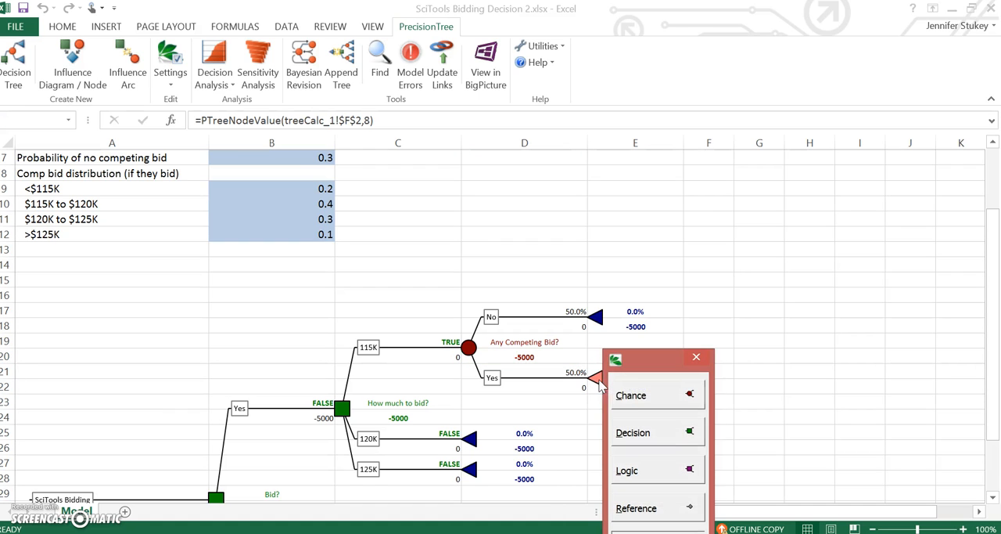
{"action": "left_click", "coordinate": [630, 396]}
{"action": "left_click", "coordinate": [720, 333]}
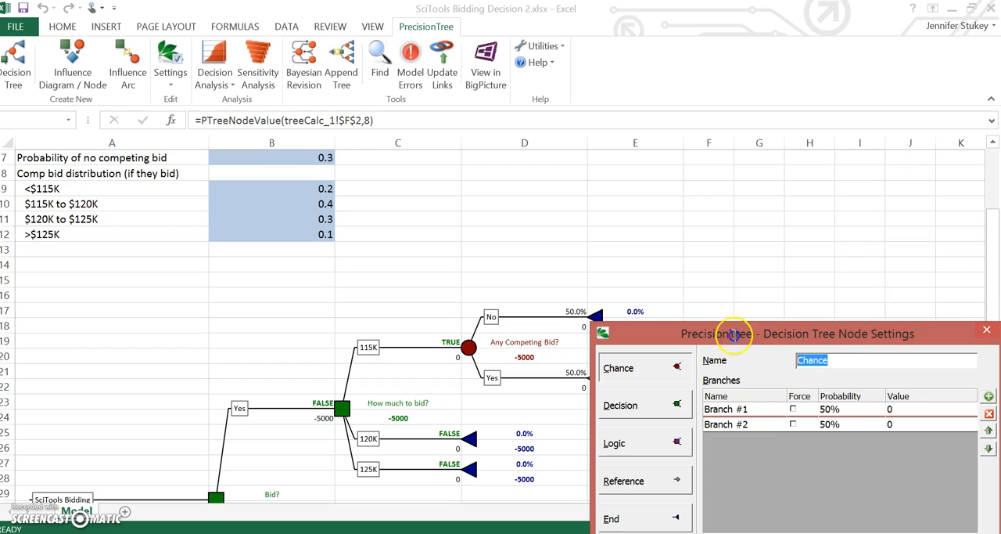
{"action": "type", "text": "W"}
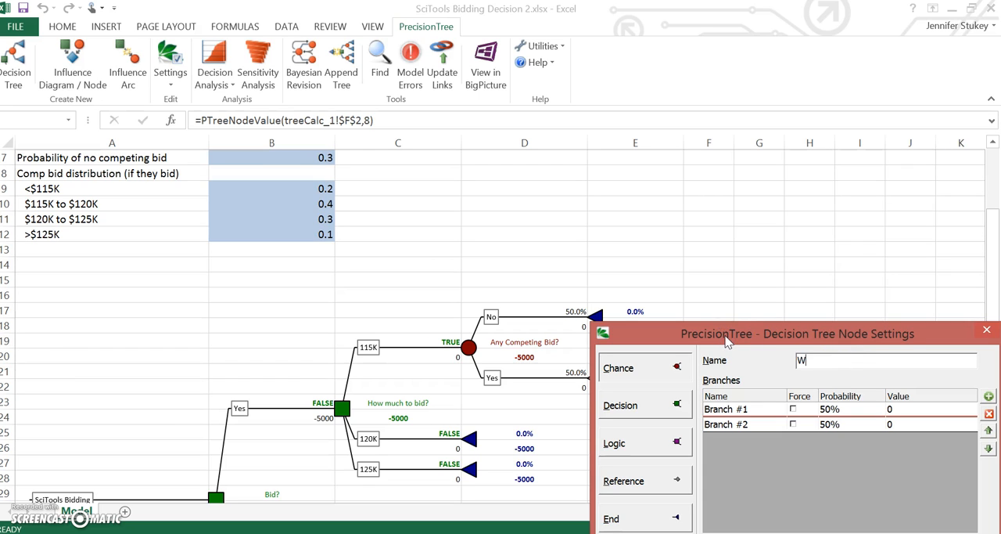
{"action": "type", "text": "ind  bid?>"}
{"action": "key", "text": "BackSpace"}
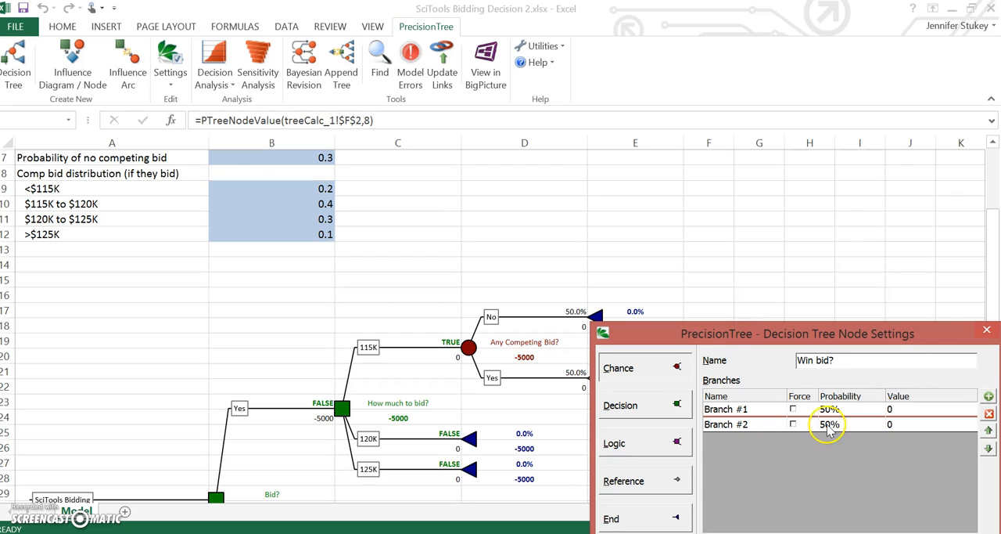
Name the two branches of the "Win bid?" node Yes and No and apply the node settings.
{"action": "double_click", "coordinate": [761, 409]}
{"action": "key", "text": "BackSpace"}
{"action": "key", "text": "BackSpace"}
{"action": "key", "text": "BackSpace"}
{"action": "key", "text": "BackSpace"}
{"action": "key", "text": "BackSpace"}
{"action": "key", "text": "BackSpace"}
{"action": "key", "text": "BackSpace"}
{"action": "key", "text": "BackSpace"}
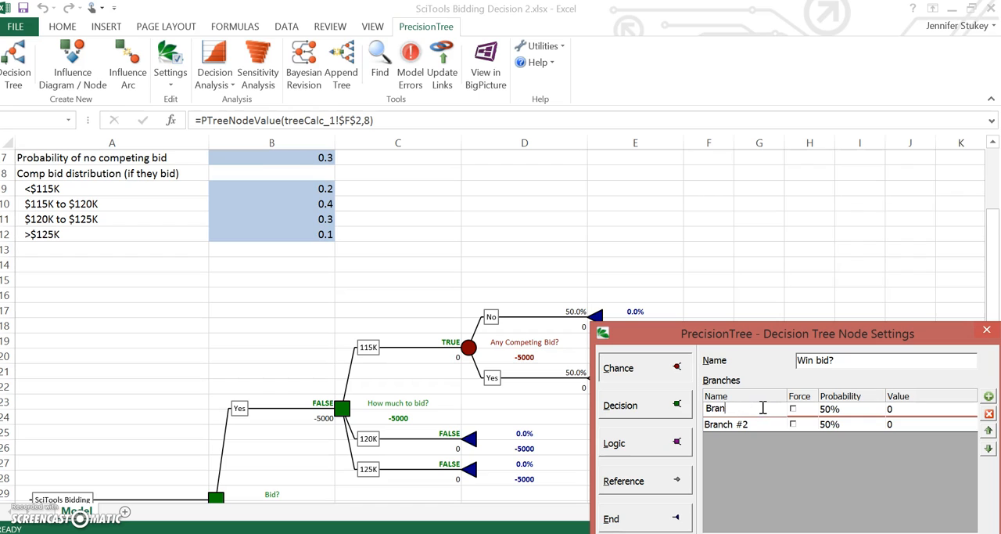
{"action": "type", "text": "Yes"}
{"action": "double_click", "coordinate": [756, 423]}
{"action": "key", "text": "BackSpace"}
{"action": "key", "text": "BackSpace"}
{"action": "key", "text": "BackSpace"}
{"action": "key", "text": "BackSpace"}
{"action": "key", "text": "BackSpace"}
{"action": "key", "text": "BackSpace"}
{"action": "key", "text": "BackSpace"}
{"action": "key", "text": "BackSpace"}
{"action": "type", "text": "No"}
{"action": "key", "text": "Return"}
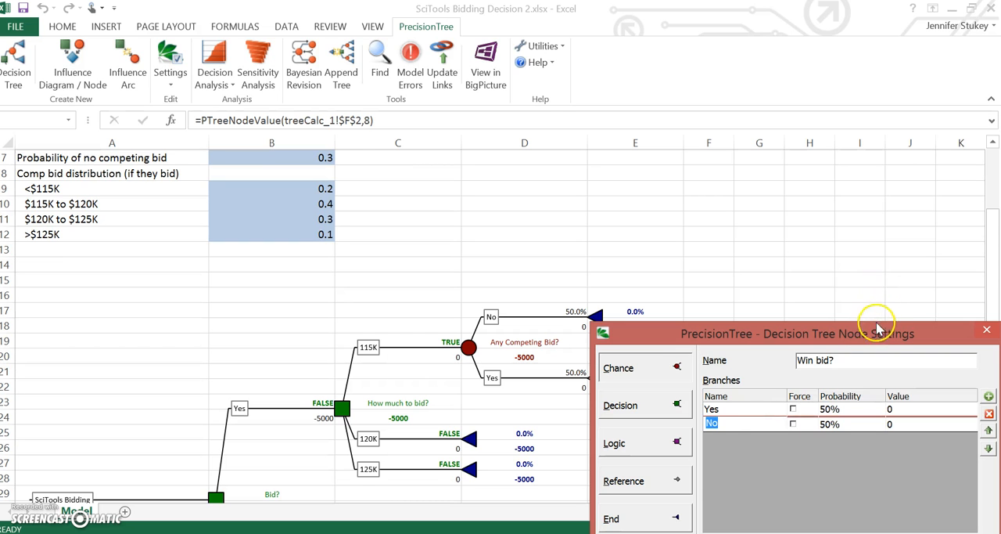
{"action": "left_click_drag", "start_coordinate": [881, 333], "coordinate": [817, 185]}
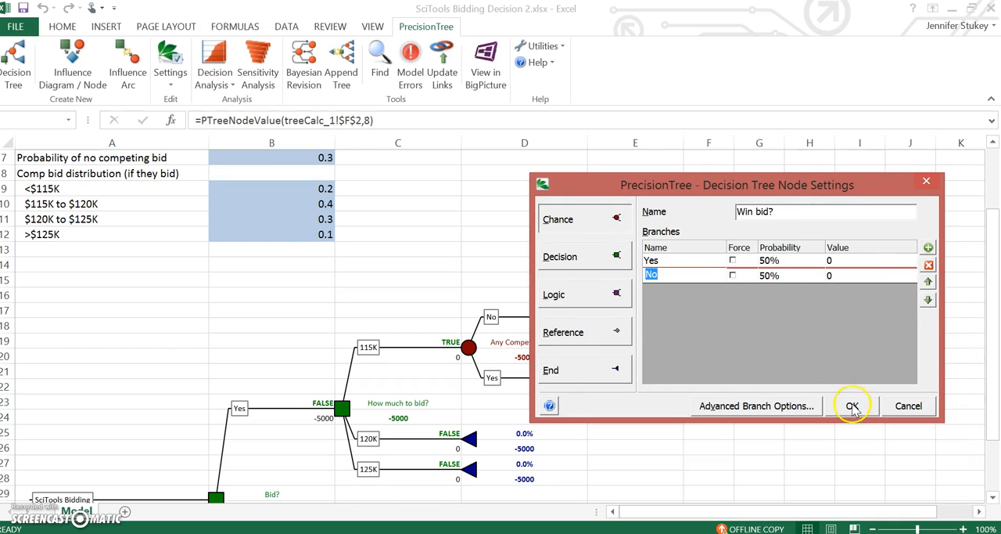
{"action": "left_click", "coordinate": [852, 406]}
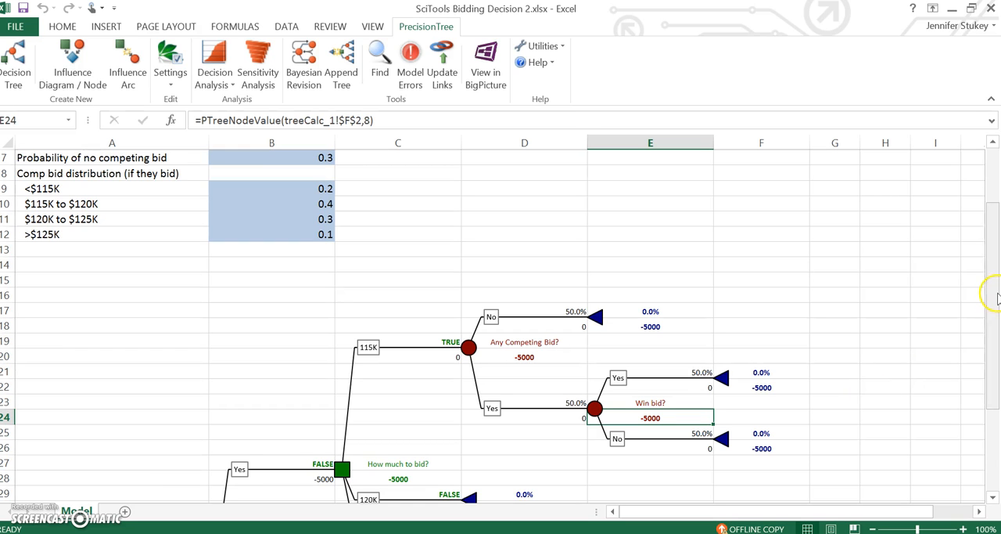
Copy the subtree starting at the 115K branch's "Any Competing Bid?" node.
{"action": "left_click_drag", "start_coordinate": [991, 286], "coordinate": [996, 342]}
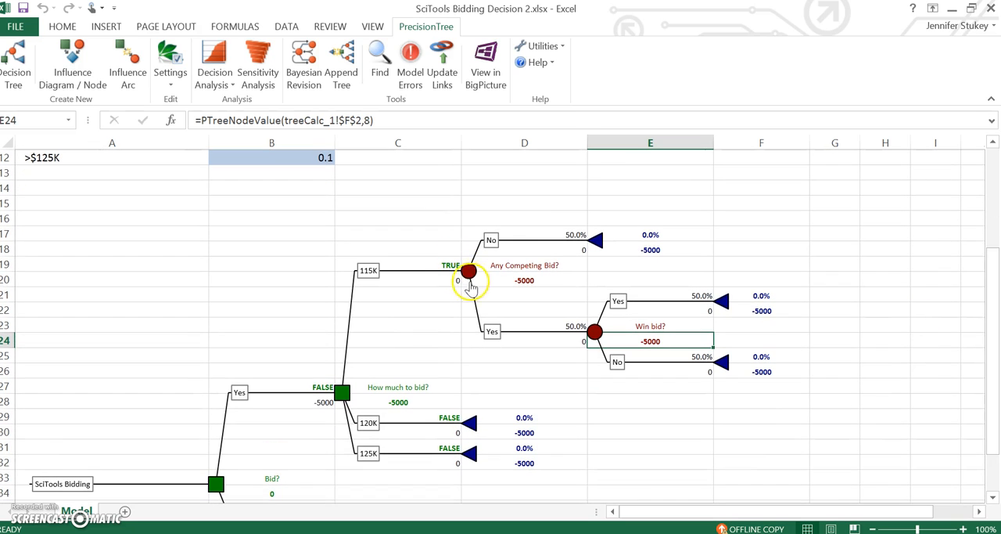
{"action": "left_click", "coordinate": [468, 271]}
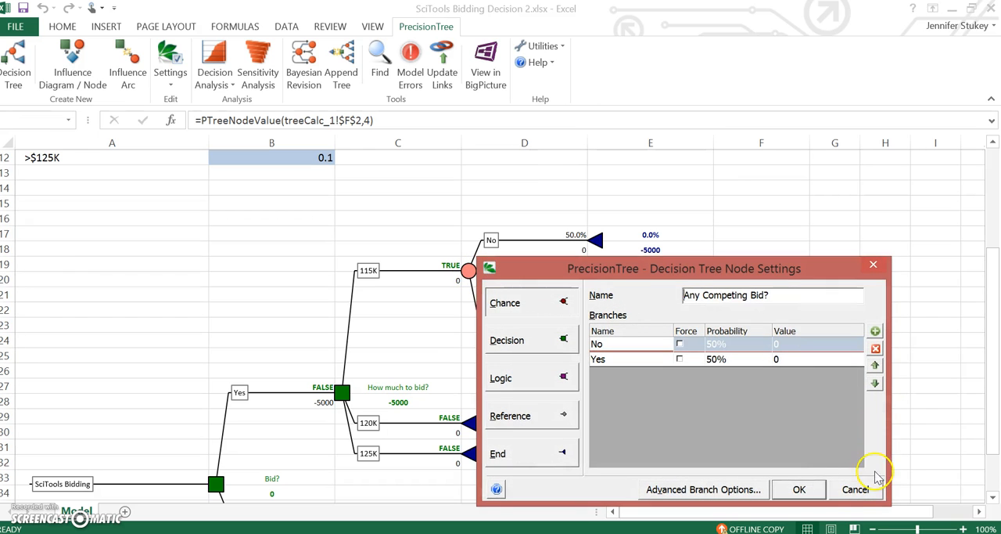
{"action": "left_click", "coordinate": [855, 489]}
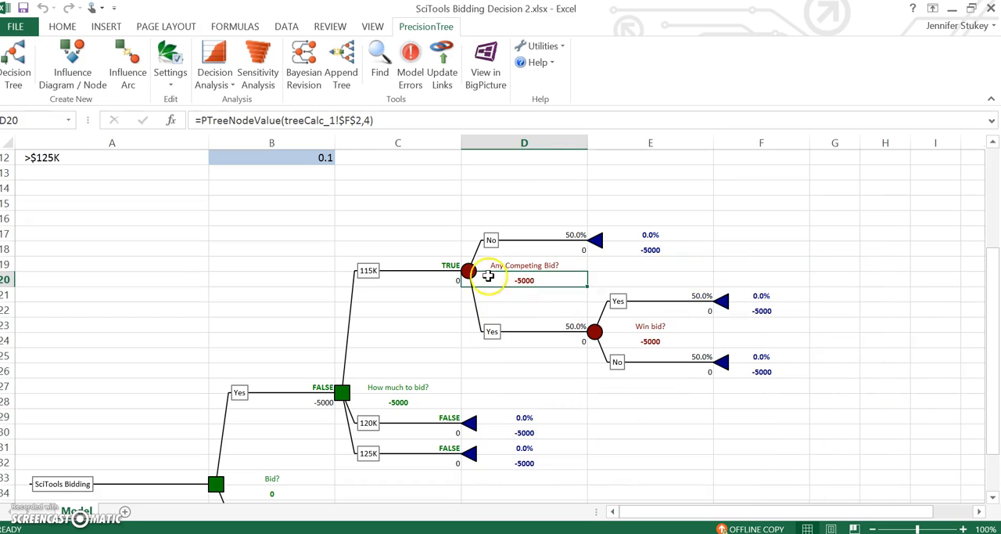
{"action": "left_click", "coordinate": [468, 271]}
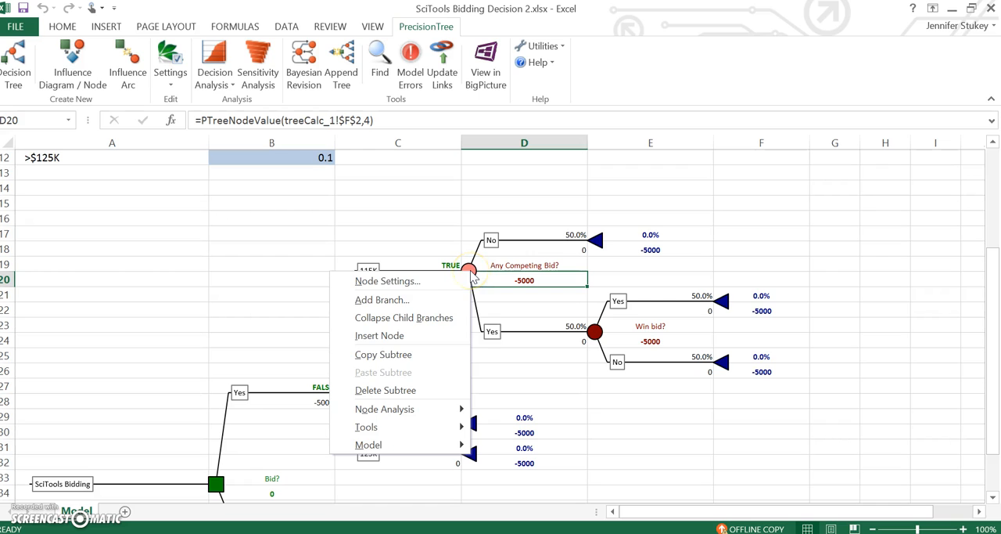
{"action": "left_click", "coordinate": [417, 356]}
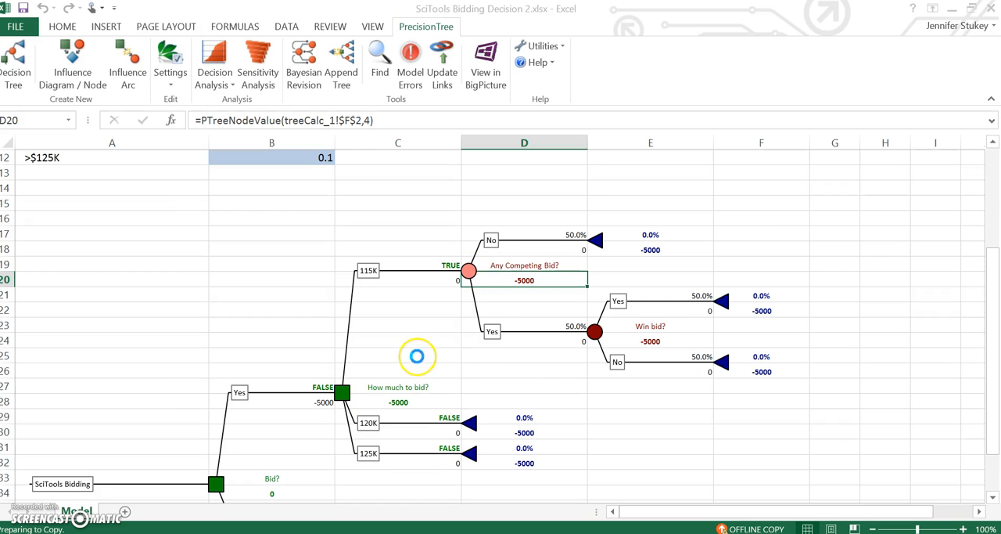
Paste the copied subtree onto the 120K branch's end node, replacing that node.
{"action": "right_click", "coordinate": [472, 424]}
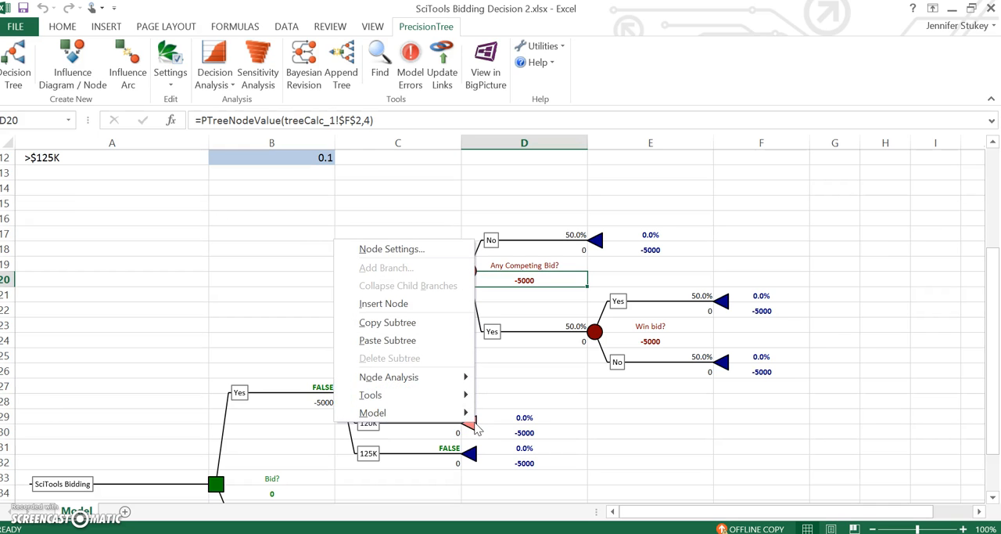
{"action": "left_click", "coordinate": [443, 340]}
{"action": "left_click", "coordinate": [567, 337]}
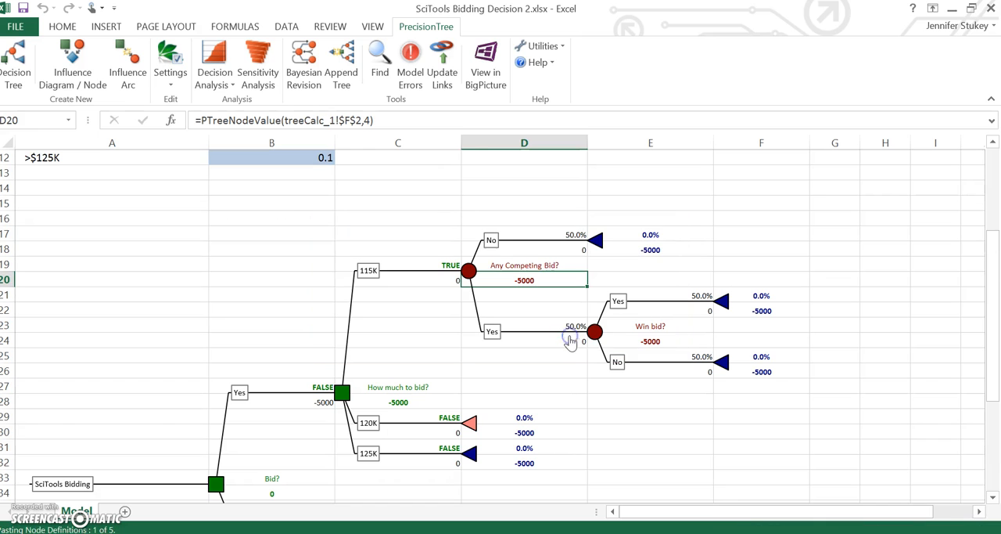
Paste the copied subtree onto the 125K branch's end node, replacing that node.
{"action": "left_click_drag", "start_coordinate": [991, 275], "coordinate": [994, 368]}
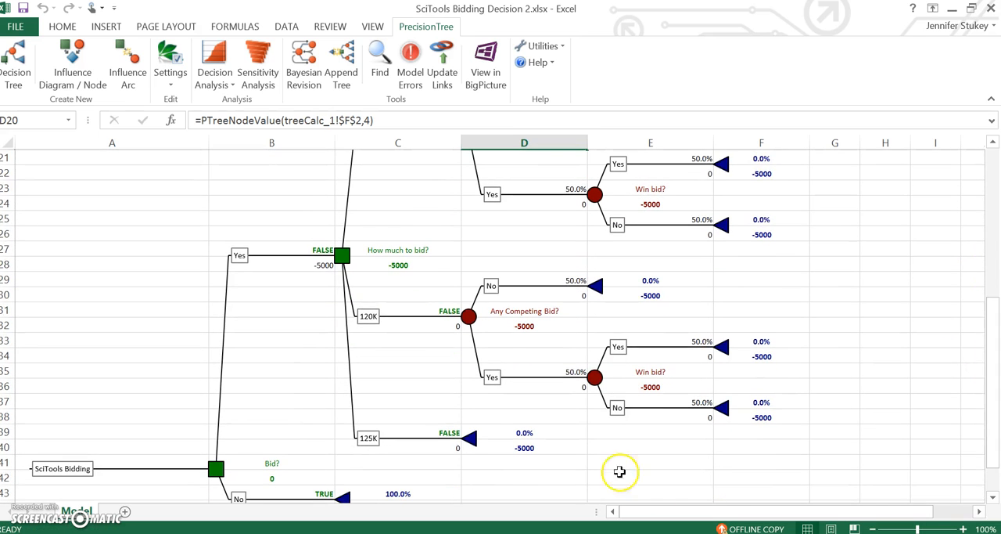
{"action": "left_click", "coordinate": [469, 437]}
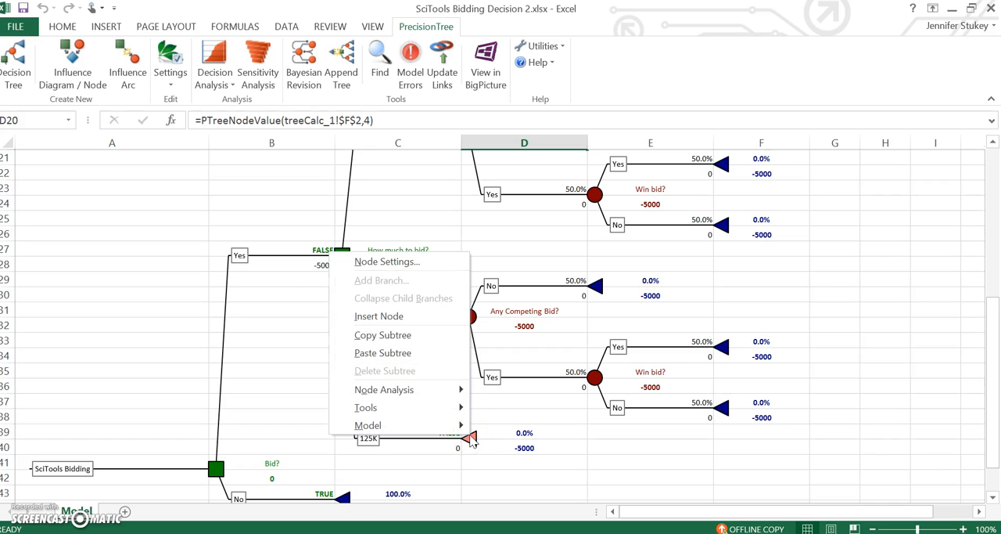
{"action": "left_click", "coordinate": [432, 358]}
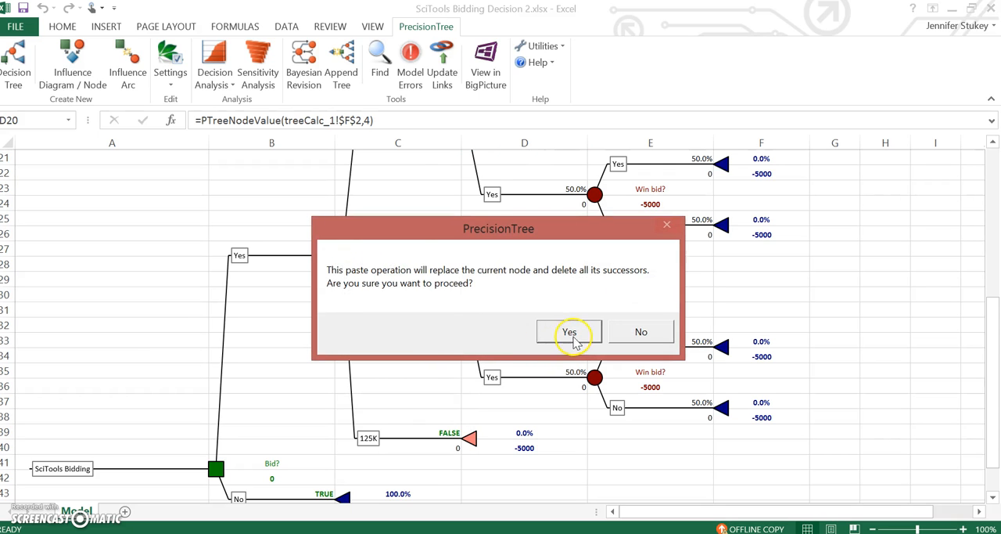
{"action": "left_click", "coordinate": [569, 332]}
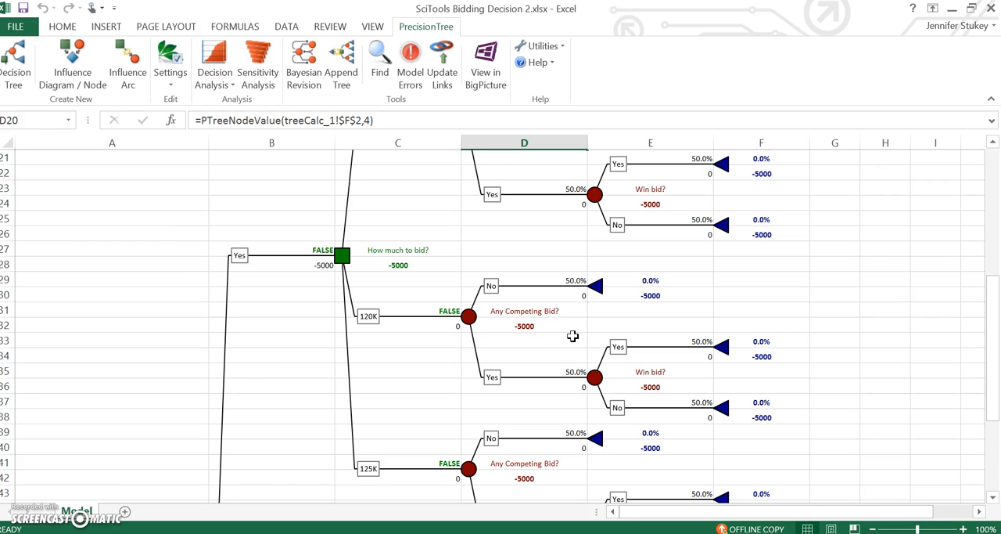
Link the 115K No branch's probability in D17 to the probability of no competing bid with =B7.
{"action": "scroll", "coordinate": [598, 265], "scroll_direction": "up", "scroll_amount": 4}
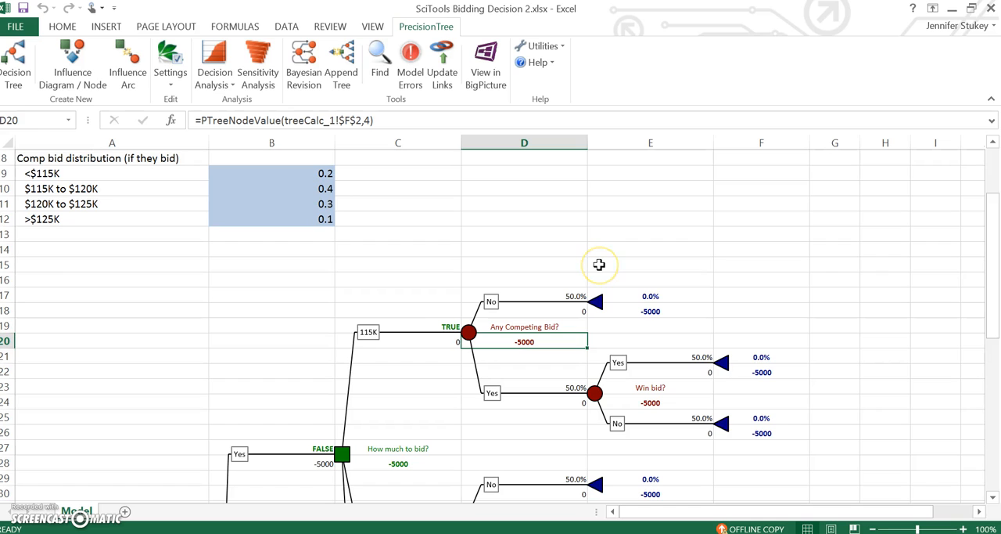
{"action": "left_click", "coordinate": [548, 293]}
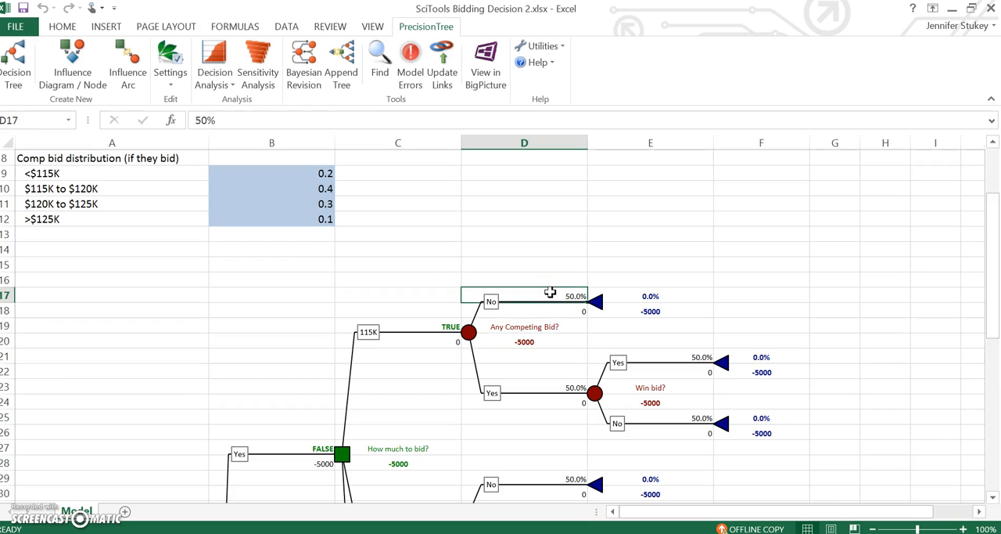
{"action": "type", "text": "="}
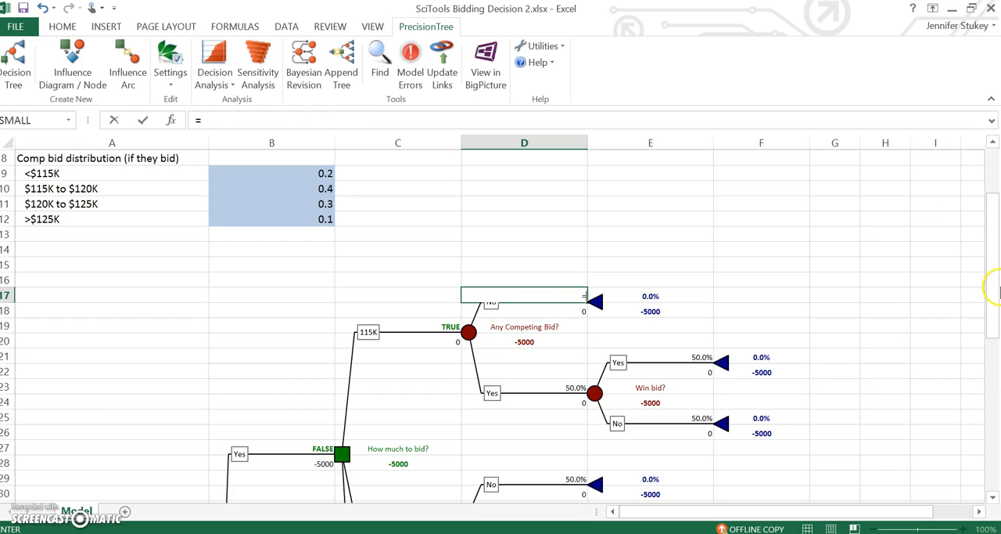
{"action": "left_click_drag", "start_coordinate": [997, 264], "coordinate": [997, 246]}
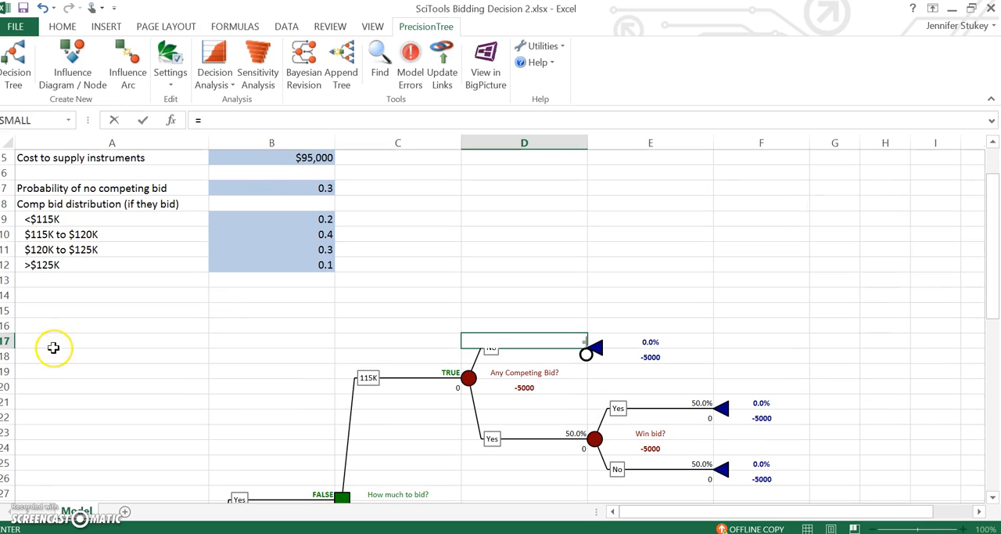
{"action": "left_click", "coordinate": [288, 187]}
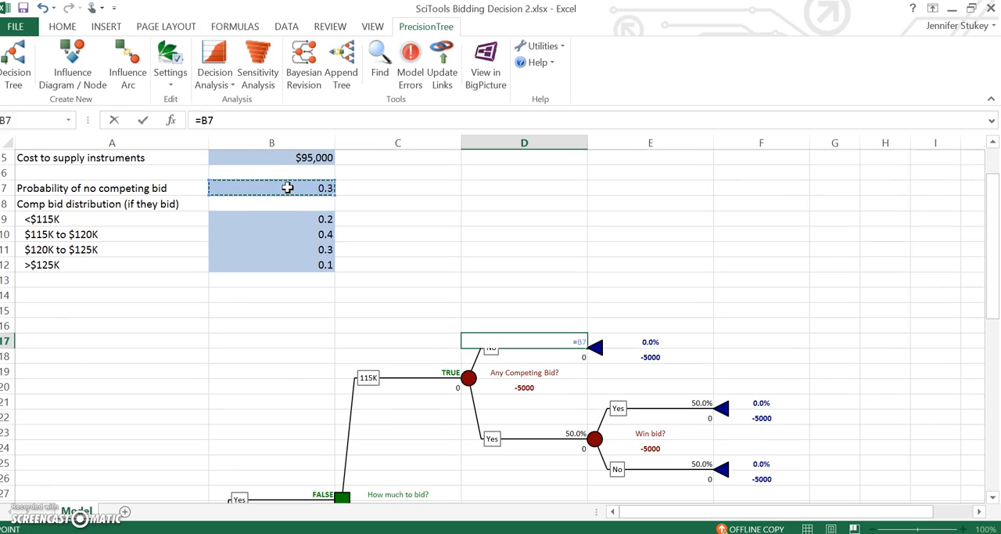
{"action": "key", "text": "Return"}
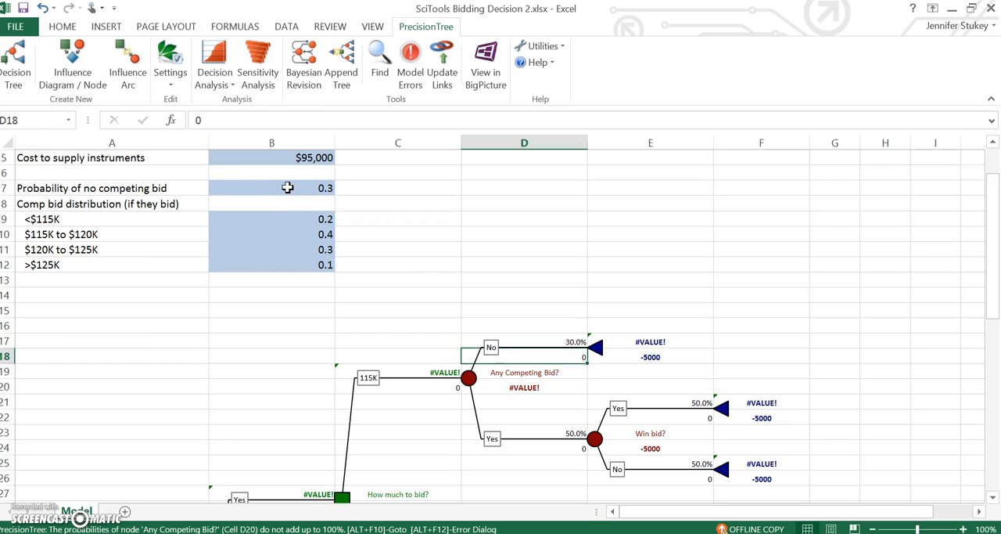
Set the 115K competing-bid Yes branch's probability in D23 to the complement with =1-B7.
{"action": "left_click", "coordinate": [538, 428]}
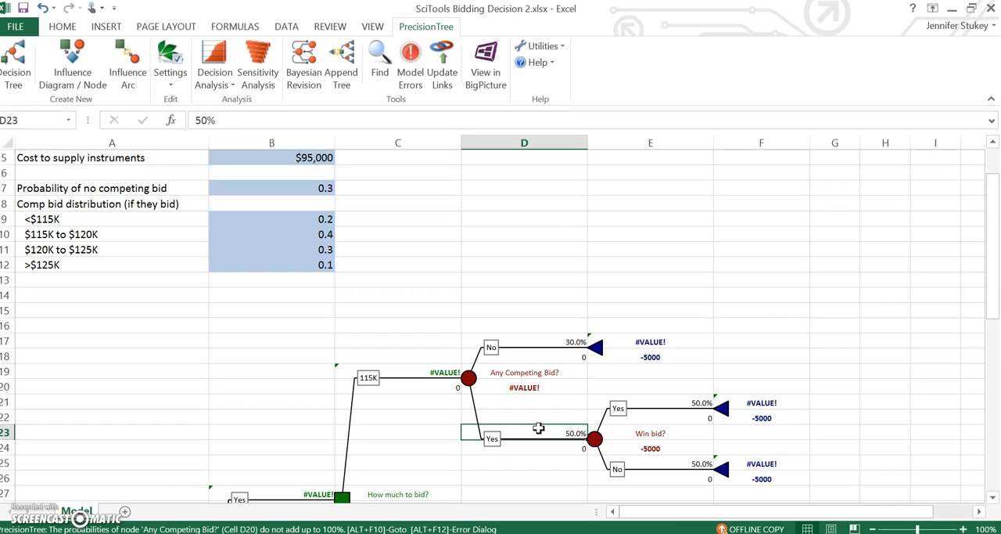
{"action": "type", "text": "=1-"}
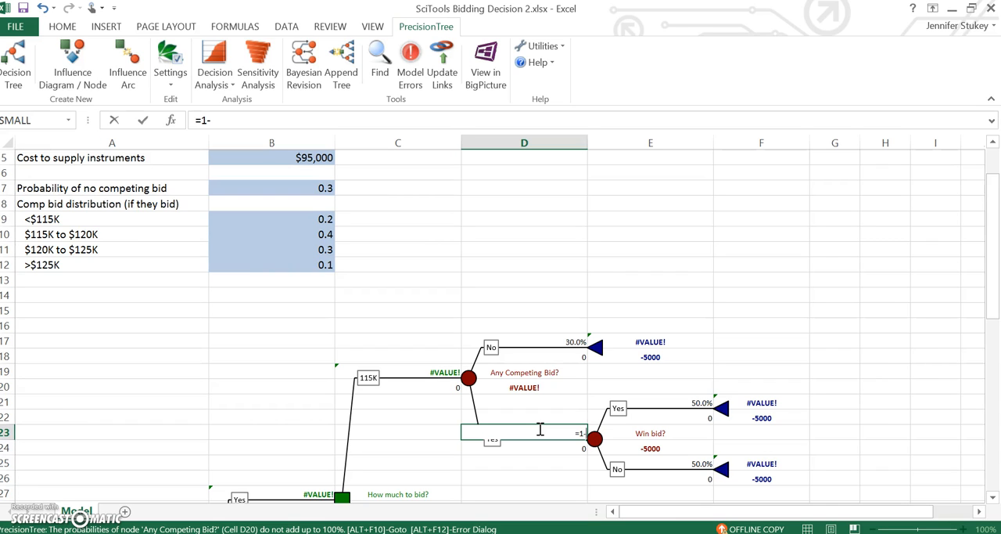
{"action": "left_click", "coordinate": [292, 199]}
{"action": "left_click", "coordinate": [291, 192]}
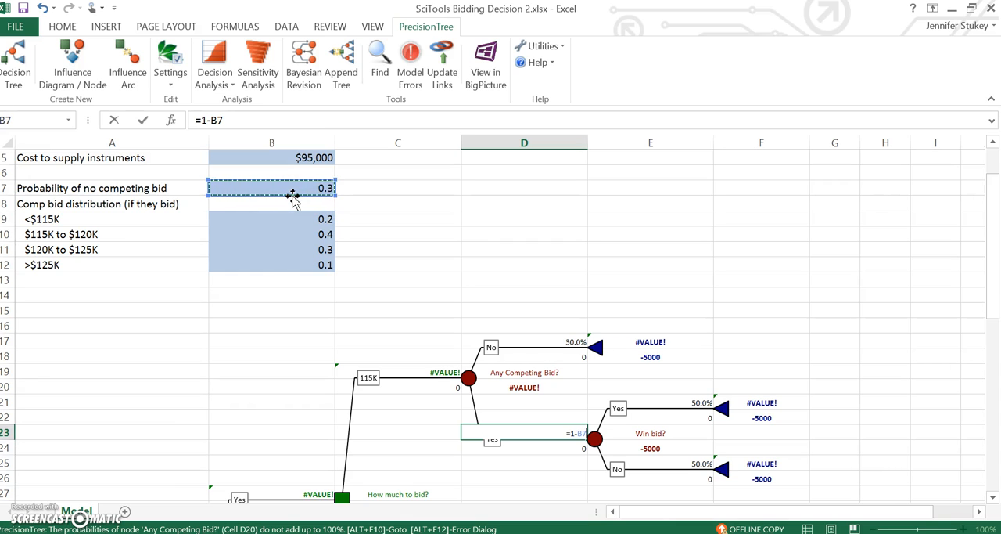
{"action": "key", "text": "Return"}
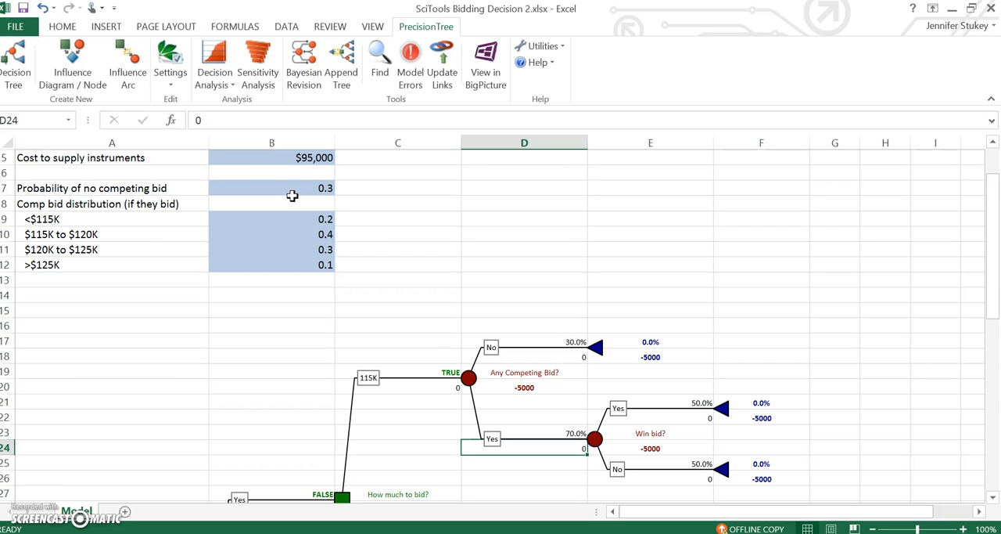
Set the payoff of the 115K branch's No competing bid outcome in D18 to =115000-B5.
{"action": "left_click_drag", "start_coordinate": [990, 242], "coordinate": [990, 261]}
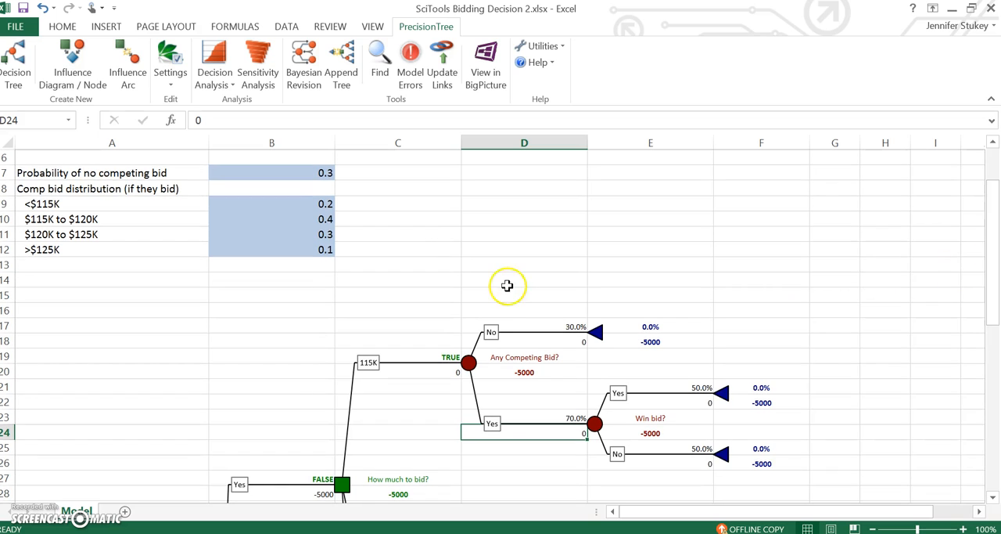
{"action": "left_click", "coordinate": [536, 323]}
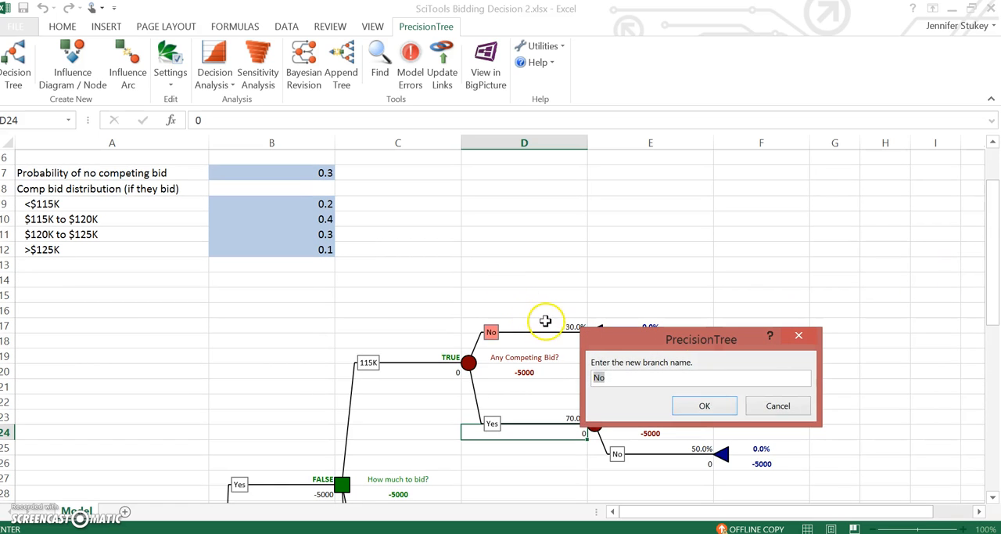
{"action": "left_click", "coordinate": [797, 411]}
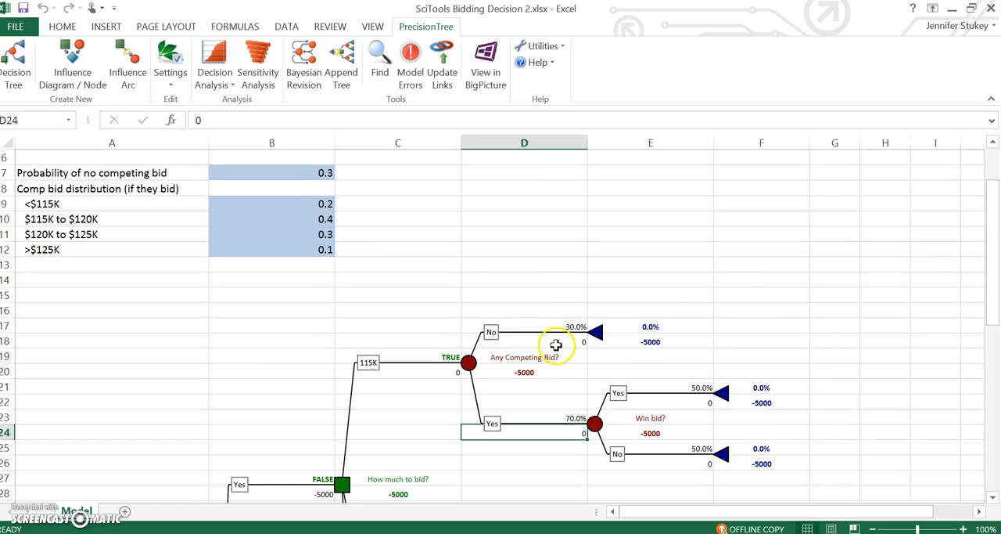
{"action": "left_click", "coordinate": [556, 341]}
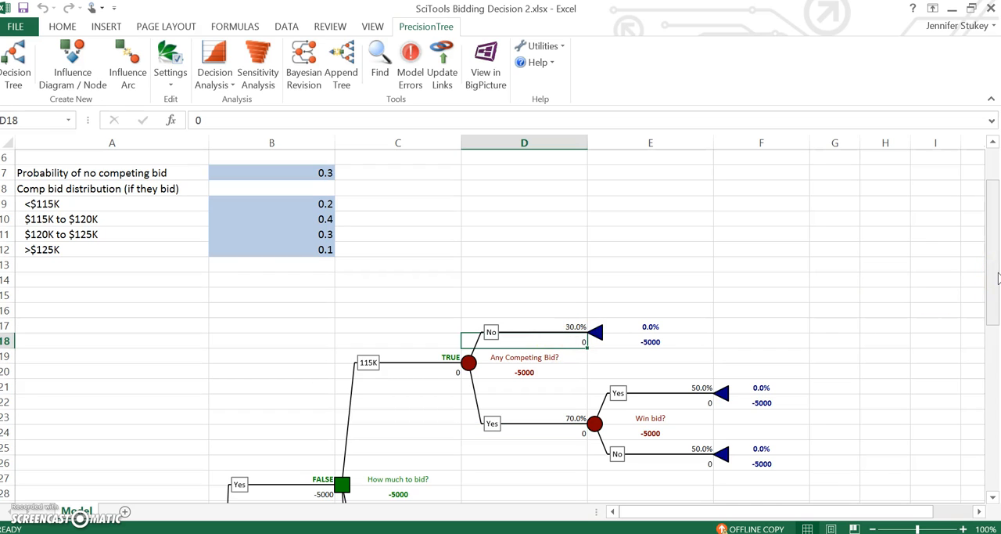
{"action": "left_click_drag", "start_coordinate": [997, 278], "coordinate": [997, 252]}
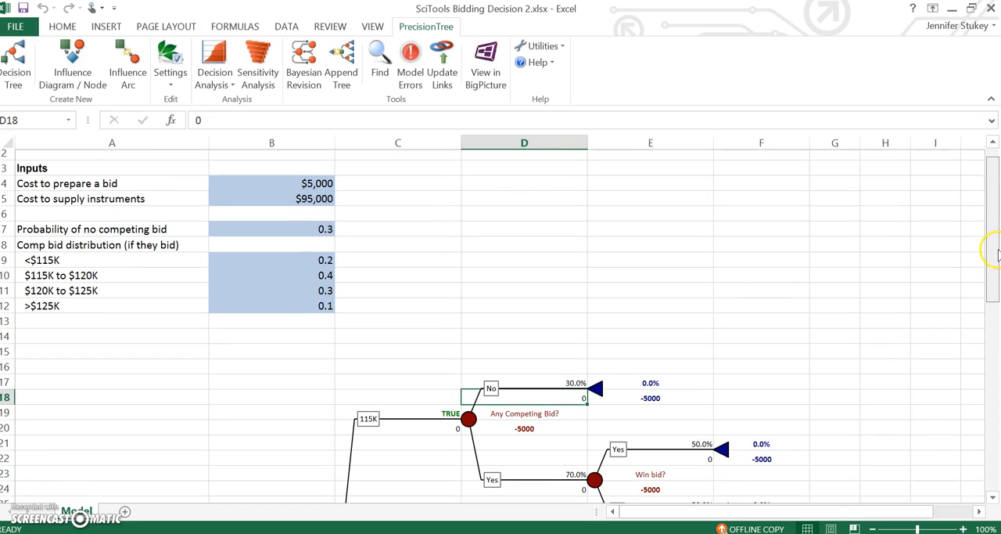
{"action": "type", "text": "="}
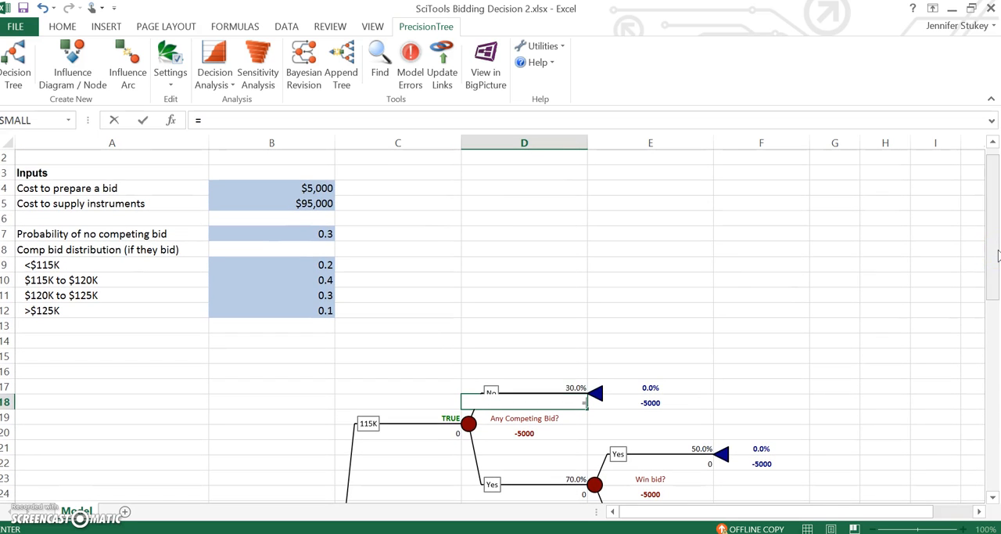
{"action": "type", "text": "115000-"}
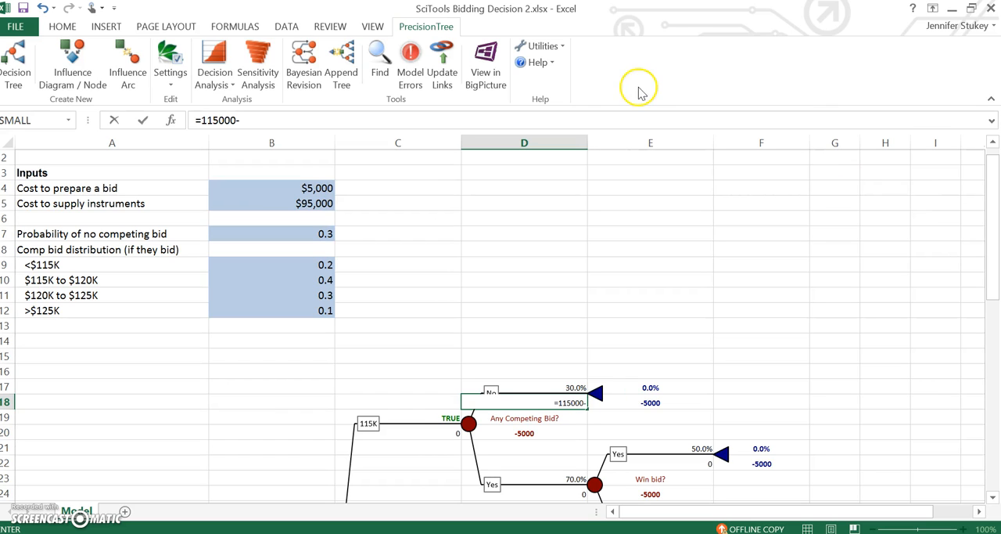
{"action": "left_click", "coordinate": [315, 209]}
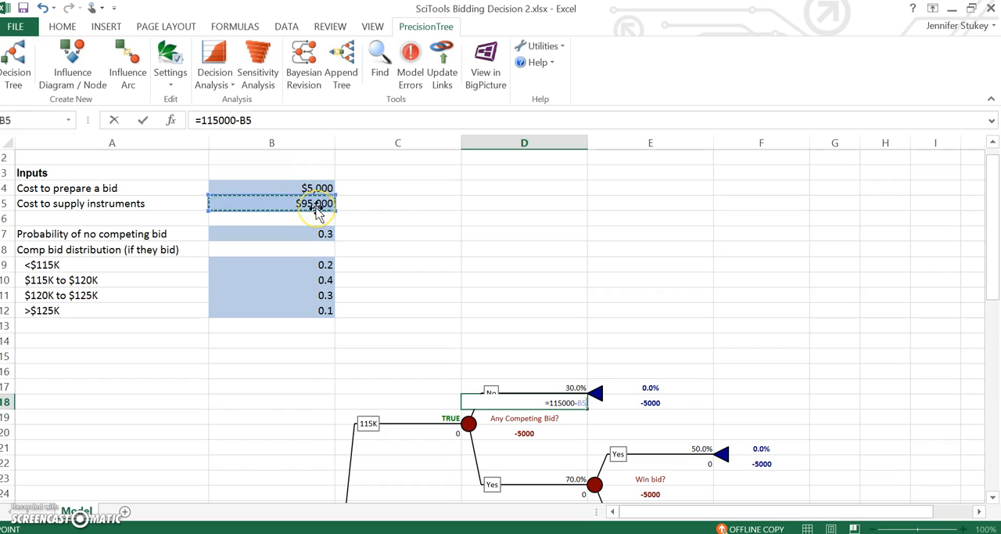
{"action": "key", "text": "Return"}
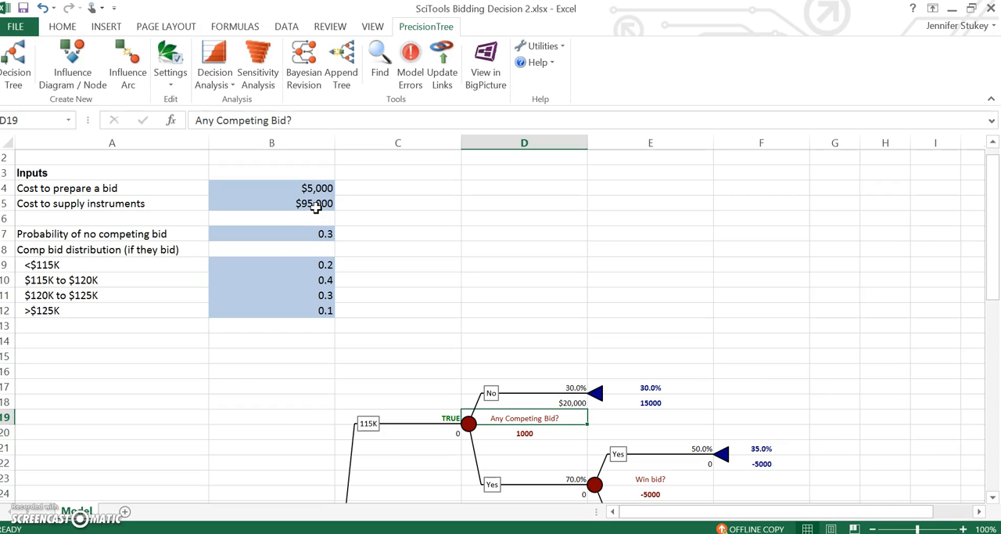
Set the 115K win-bid Yes branch's probability in E21 to the sum of the higher competing-bid probabilities with =SUM(B10:B12).
{"action": "key", "text": "Down"}
{"action": "key", "text": "Down"}
{"action": "key", "text": "Down"}
{"action": "key", "text": "Down"}
{"action": "key", "text": "Down"}
{"action": "key", "text": "Up"}
{"action": "key", "text": "Up"}
{"action": "key", "text": "Up"}
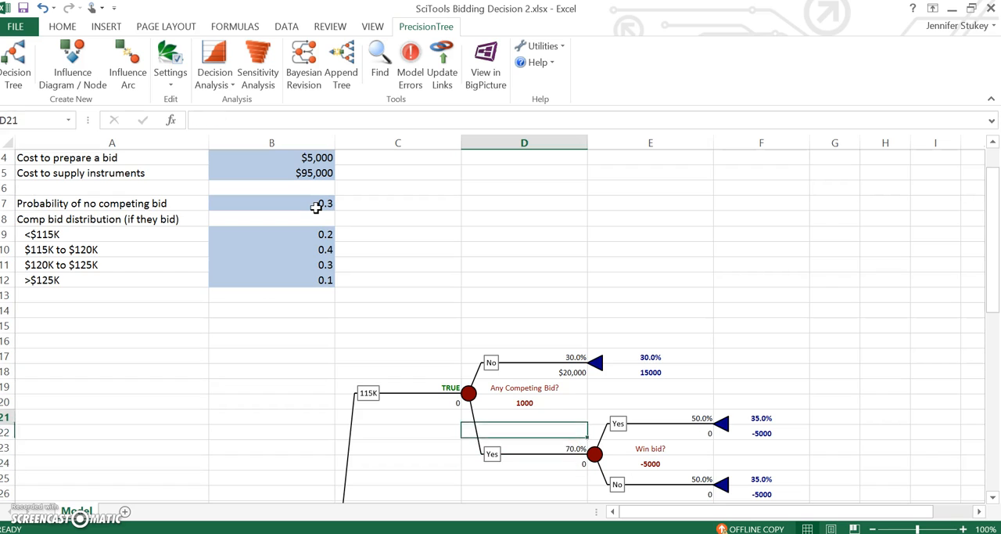
{"action": "key", "text": "Down"}
{"action": "key", "text": "Down"}
{"action": "key", "text": "Up"}
{"action": "key", "text": "Up"}
{"action": "key", "text": "Right"}
{"action": "key", "text": "Down"}
{"action": "key", "text": "Down"}
{"action": "key", "text": "Down"}
{"action": "key", "text": "Up"}
{"action": "key", "text": "Up"}
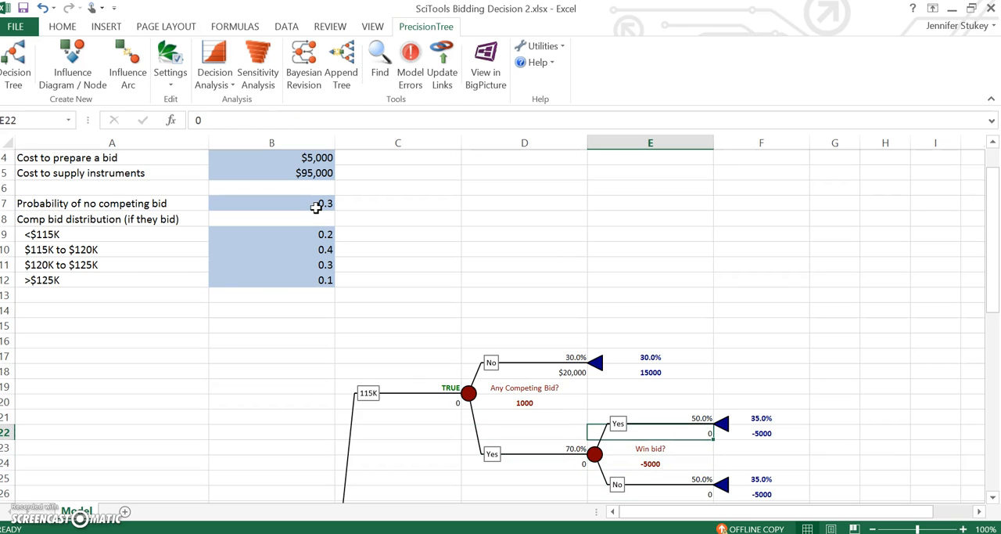
{"action": "key", "text": "Up"}
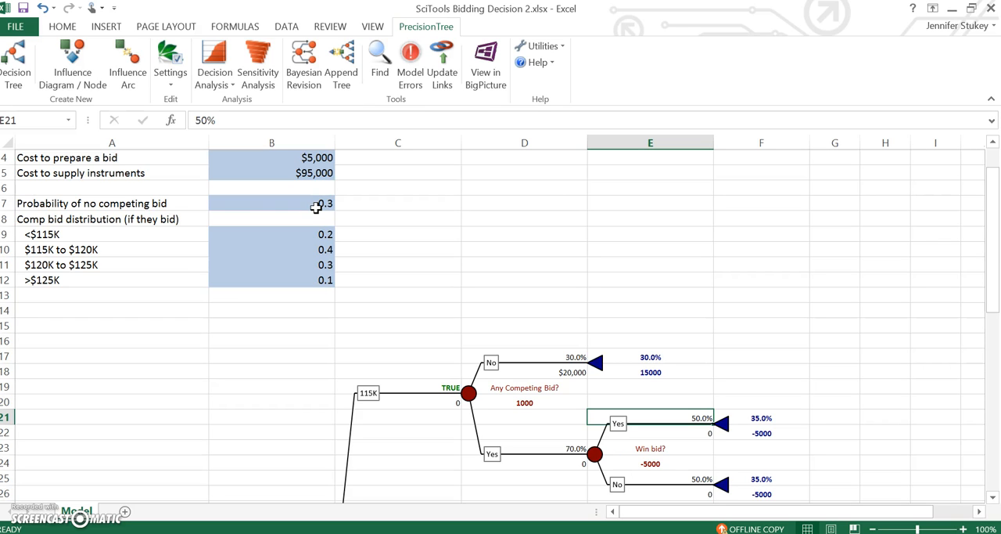
{"action": "type", "text": "="}
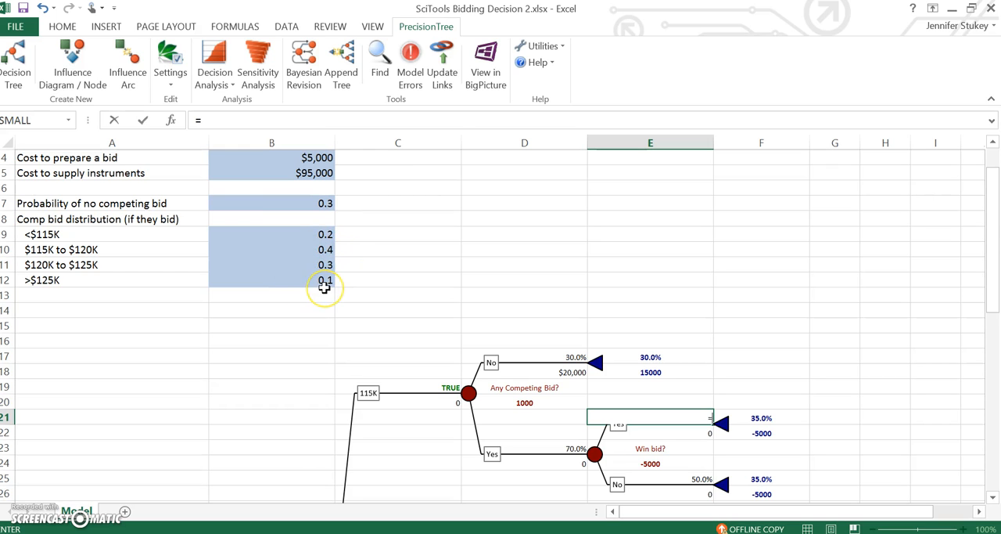
{"action": "type", "text": "sum("}
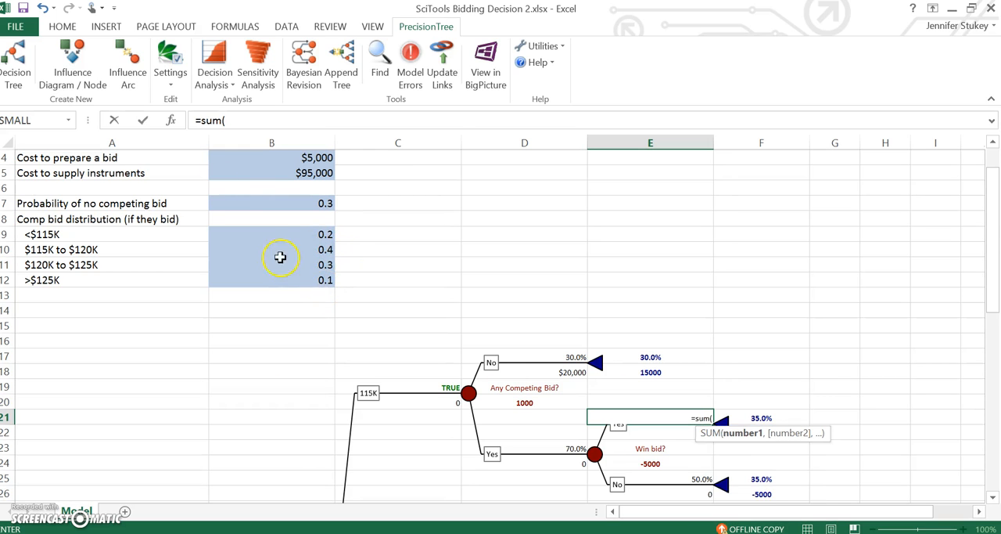
{"action": "left_click_drag", "start_coordinate": [284, 247], "coordinate": [290, 272]}
{"action": "type", "text": ")"}
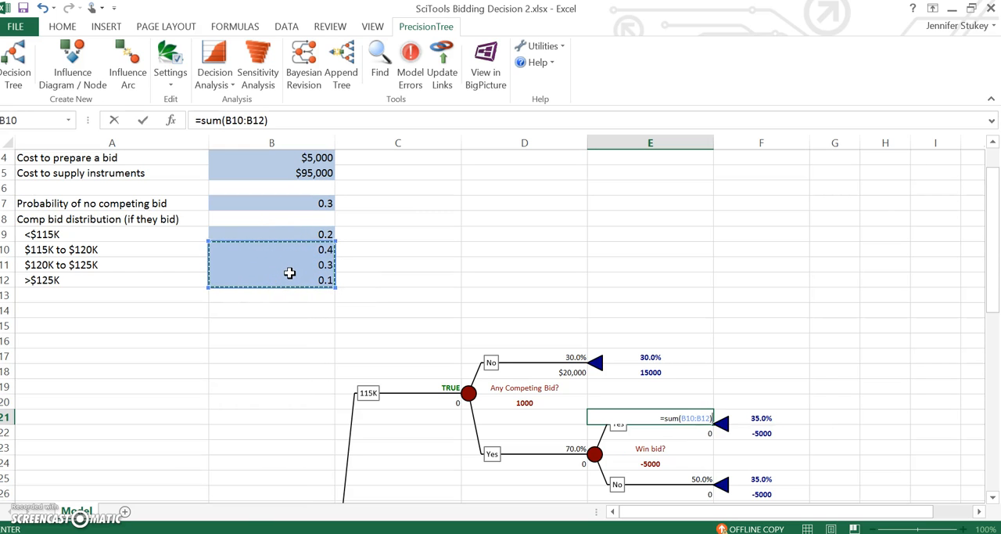
{"action": "key", "text": "Return"}
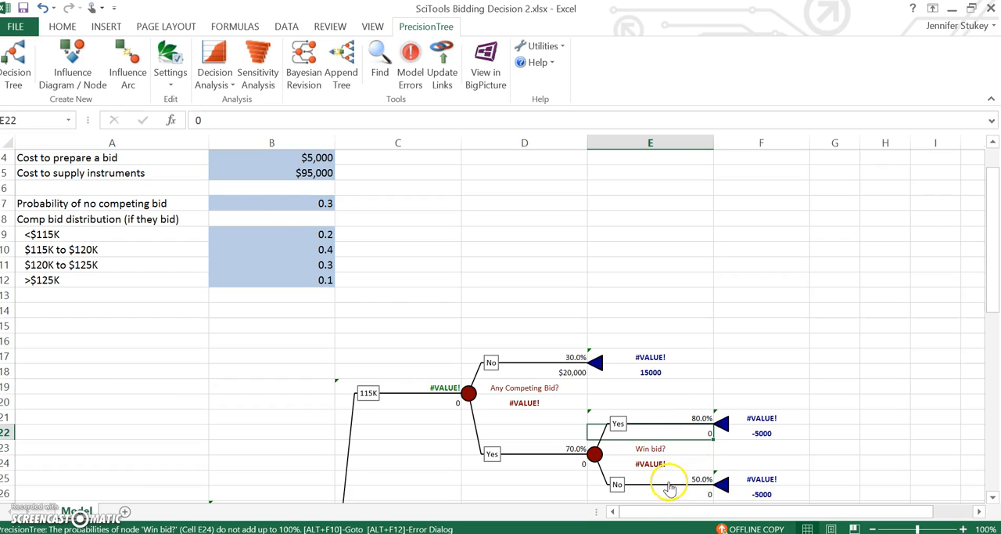
Set the 115K win-bid No branch's probability in E25 to the complement with =1-E21.
{"action": "left_click", "coordinate": [667, 472]}
{"action": "type", "text": "=1-"}
{"action": "left_click", "coordinate": [687, 417]}
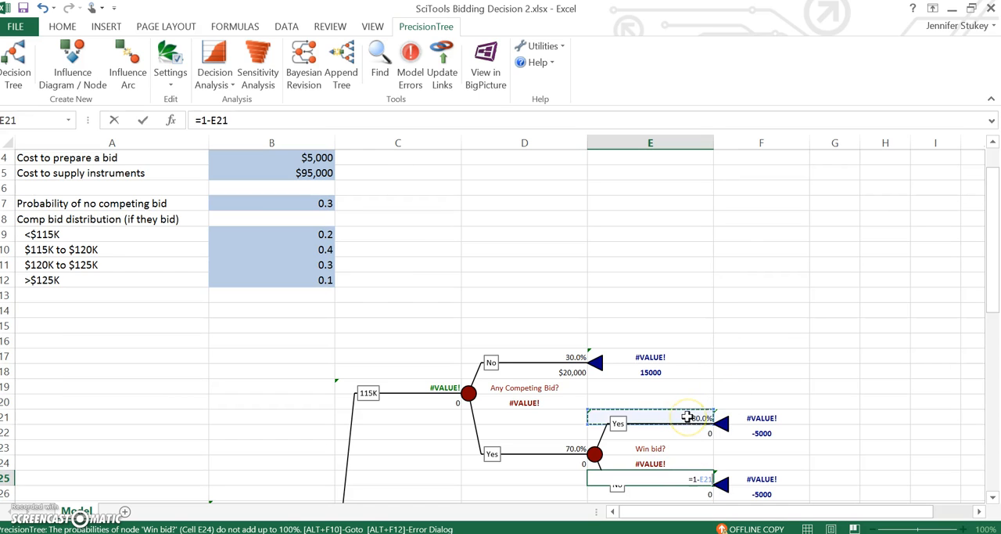
{"action": "key", "text": "Return"}
Link the 115K win-bid Yes branch's payoff in E22 to the no-competing-bid payoff in D18.
{"action": "key", "text": "Up"}
{"action": "key", "text": "Up"}
{"action": "key", "text": "Up"}
{"action": "key", "text": "Up"}
{"action": "key", "text": "Up"}
{"action": "key", "text": "Down"}
{"action": "type", "text": "="}
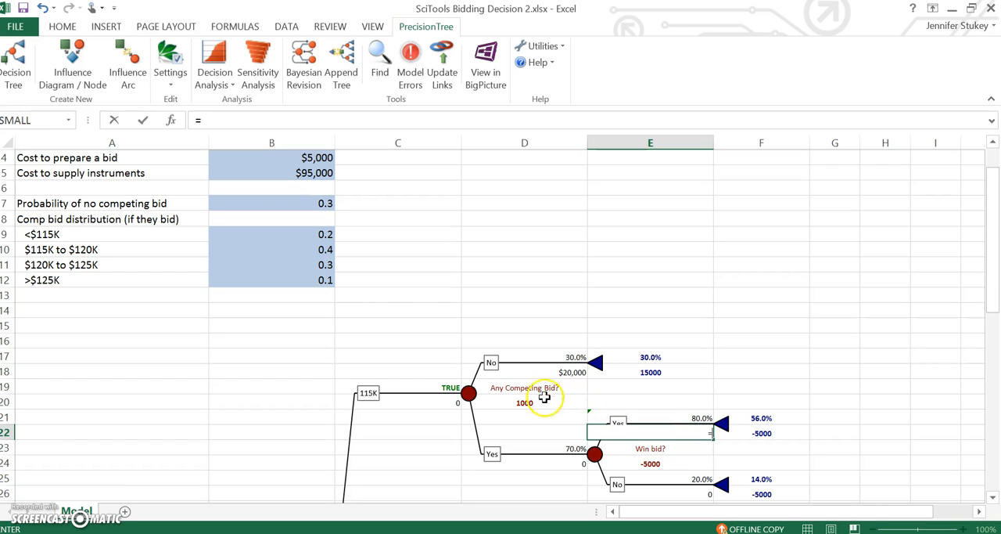
{"action": "left_click", "coordinate": [556, 372]}
{"action": "key", "text": "Return"}
Link the 120K No branch's probability in D29 to the probability of no competing bid with =B7.
{"action": "key", "text": "Down"}
{"action": "key", "text": "Down"}
{"action": "key", "text": "Down"}
{"action": "key", "text": "Down"}
{"action": "key", "text": "Down"}
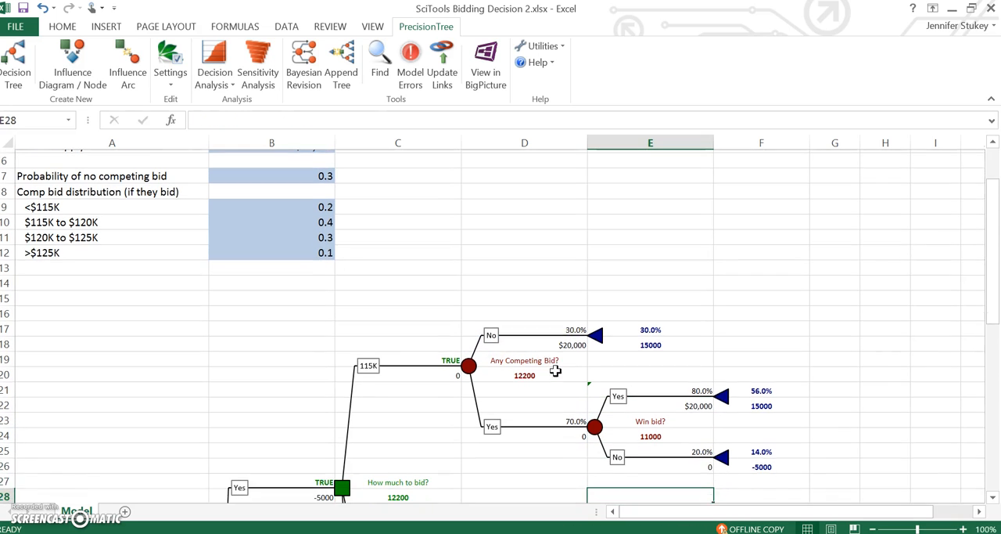
{"action": "key", "text": "Down"}
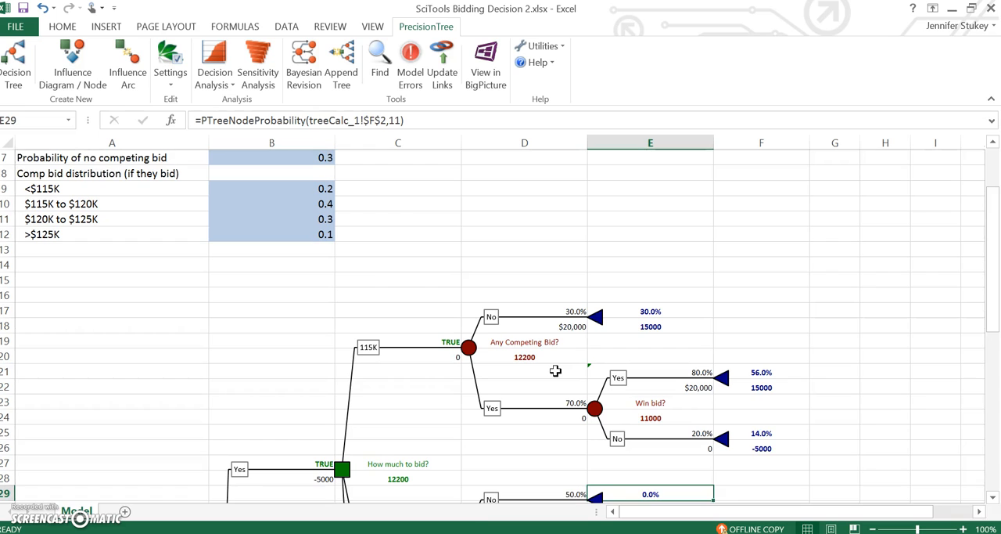
{"action": "key", "text": "Down"}
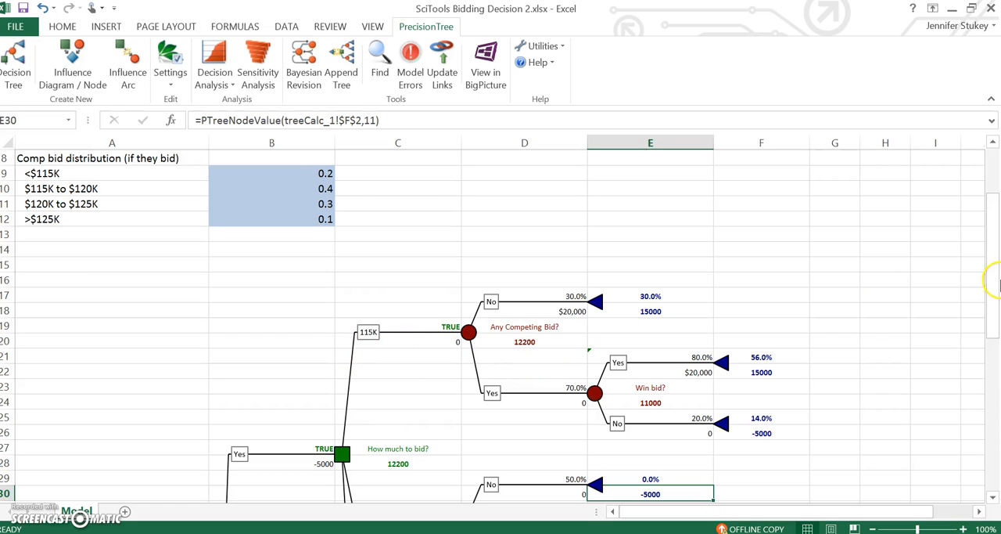
{"action": "left_click_drag", "start_coordinate": [992, 272], "coordinate": [994, 320]}
{"action": "left_click", "coordinate": [651, 372]}
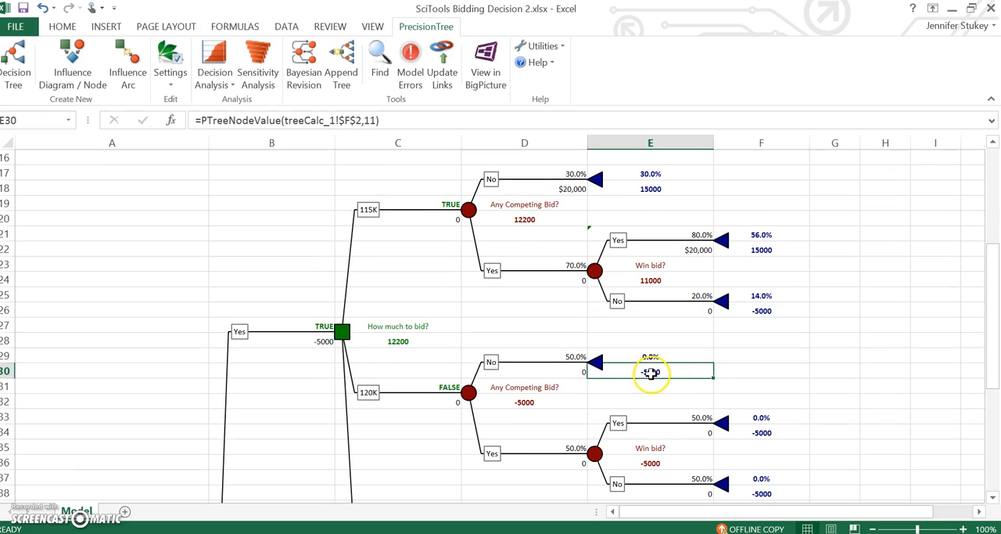
{"action": "left_click", "coordinate": [558, 353]}
{"action": "type", "text": "="}
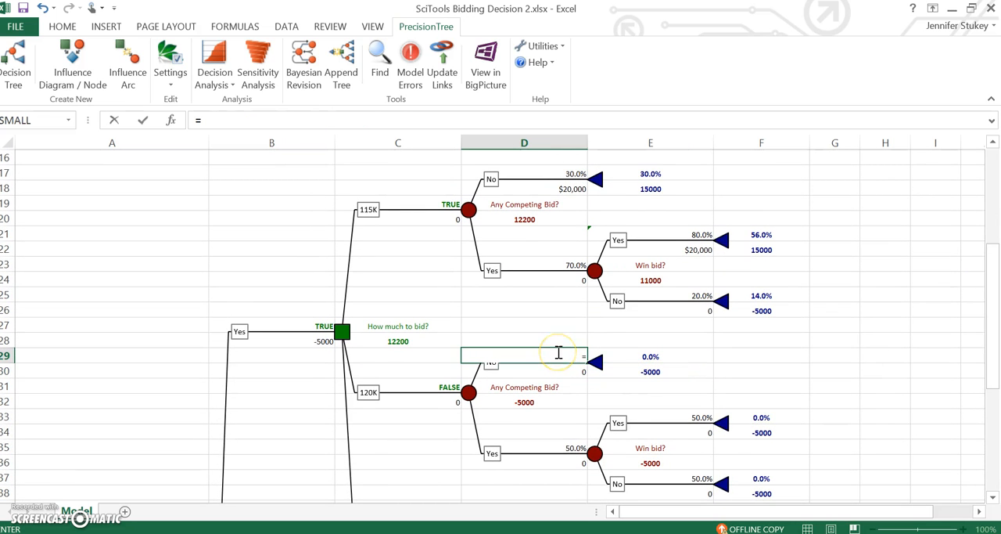
{"action": "type", "text": "b7"}
{"action": "key", "text": "Return"}
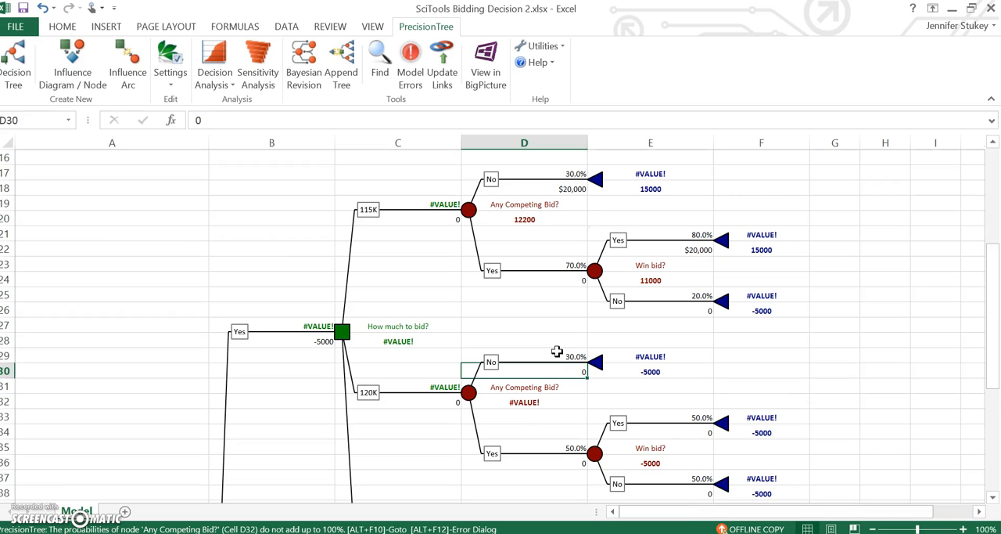
Set the 120K competing-bid Yes branch's probability in D35 to the complement with =1-D29.
{"action": "left_click", "coordinate": [563, 444]}
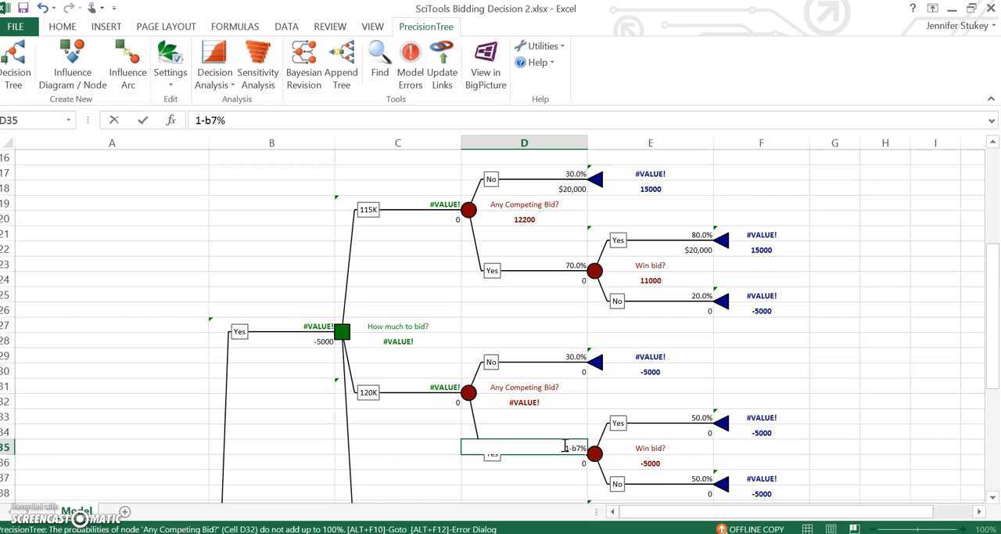
{"action": "key", "text": "Return"}
{"action": "left_click", "coordinate": [565, 447]}
{"action": "key", "text": "Delete"}
{"action": "type", "text": "="}
{"action": "type", "text": "1-D29"}
{"action": "key", "text": "Return"}
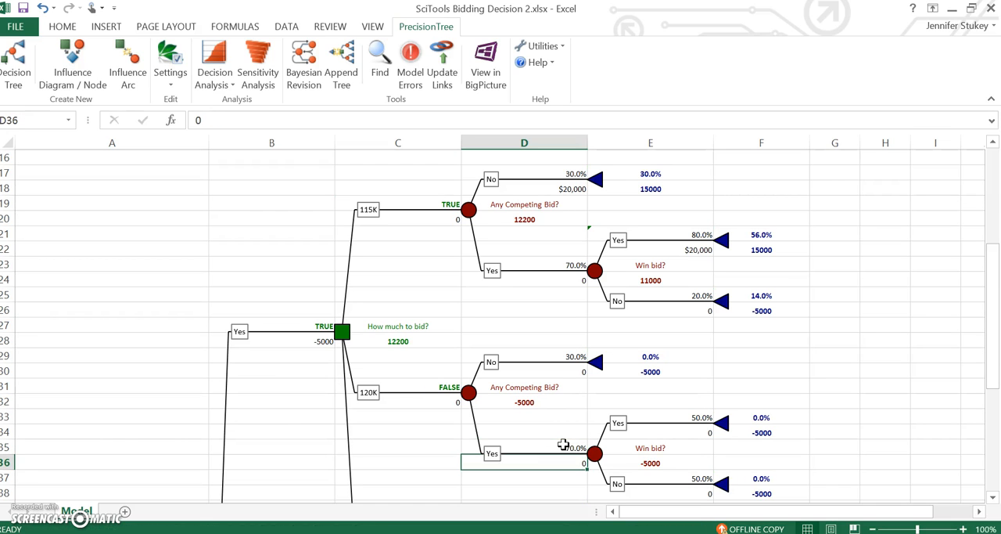
Set the payoff of the 120K branch's No competing bid outcome in D30 to =120000-B5.
{"action": "key", "text": "Up"}
{"action": "left_click", "coordinate": [542, 371]}
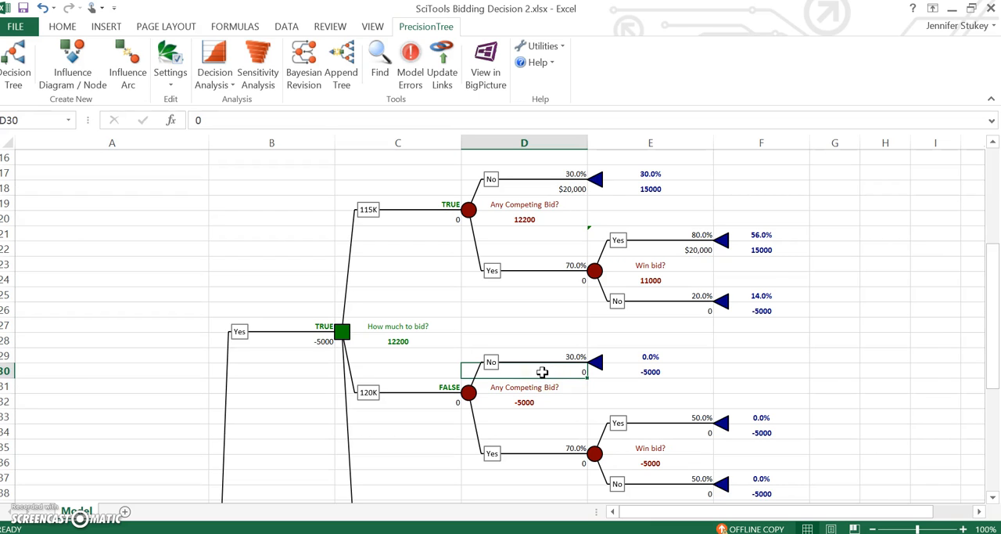
{"action": "type", "text": "=120000-"}
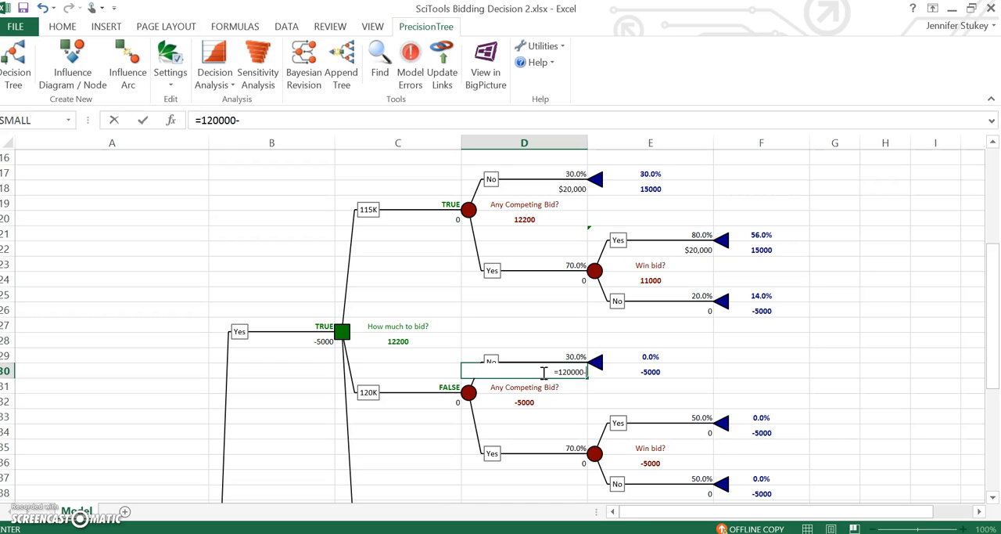
{"action": "left_click_drag", "start_coordinate": [992, 348], "coordinate": [994, 253]}
{"action": "left_click", "coordinate": [342, 253]}
{"action": "type", "text": "20000-"}
{"action": "left_click", "coordinate": [287, 220]}
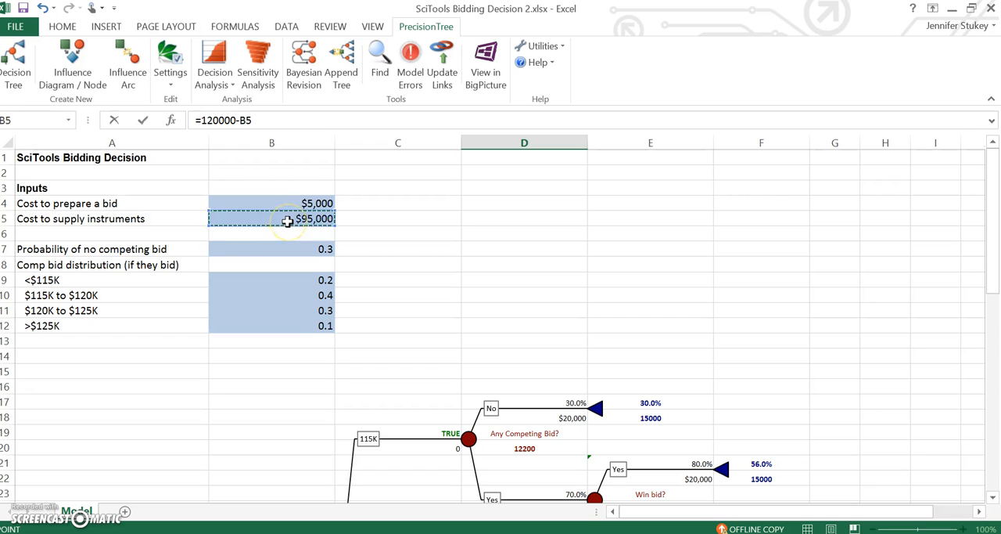
{"action": "key", "text": "Return"}
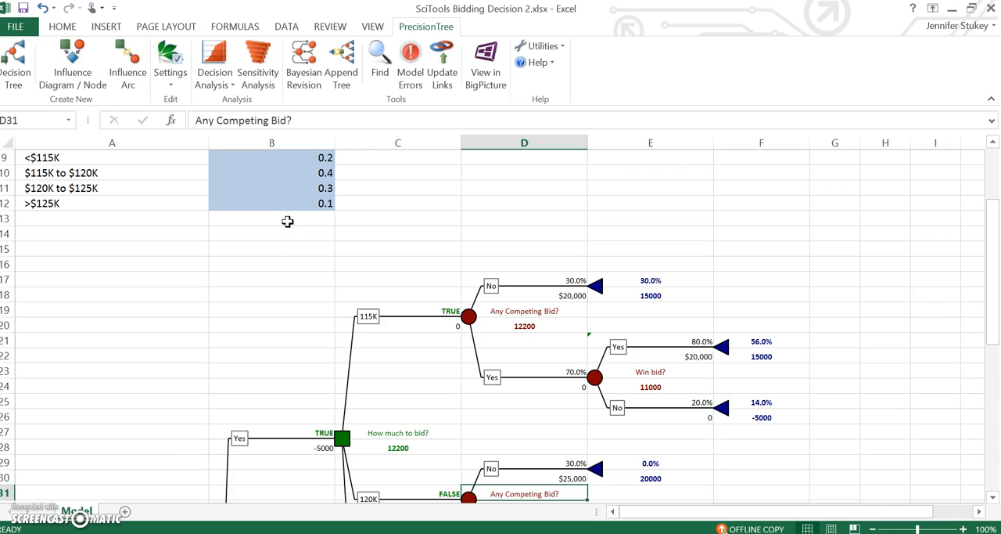
Set the 120K win-bid Yes branch's probability in E33 to the sum of the two highest competing-bid ranges with =SUM(B11:B12).
{"action": "scroll", "coordinate": [703, 372], "scroll_direction": "down", "scroll_amount": 4}
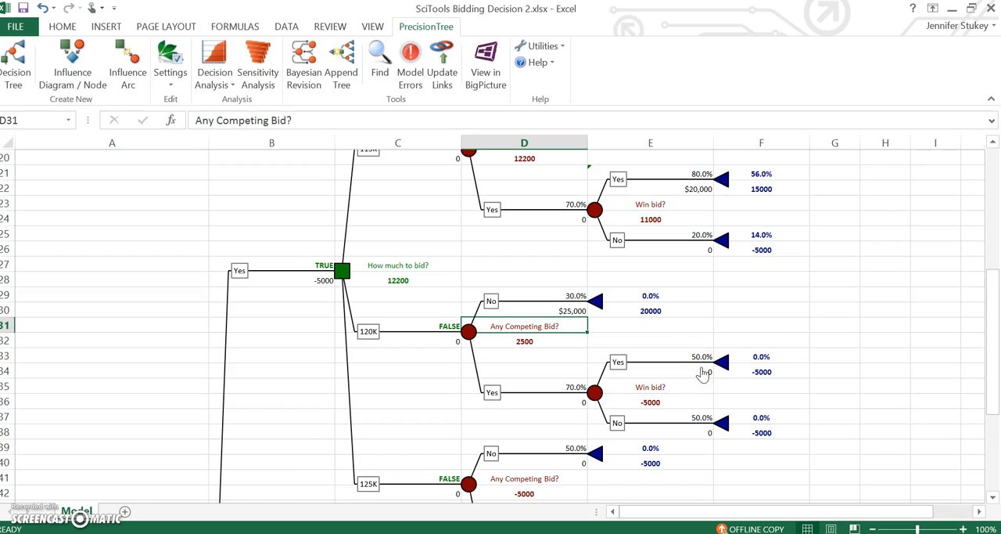
{"action": "left_click_drag", "start_coordinate": [992, 389], "coordinate": [991, 330]}
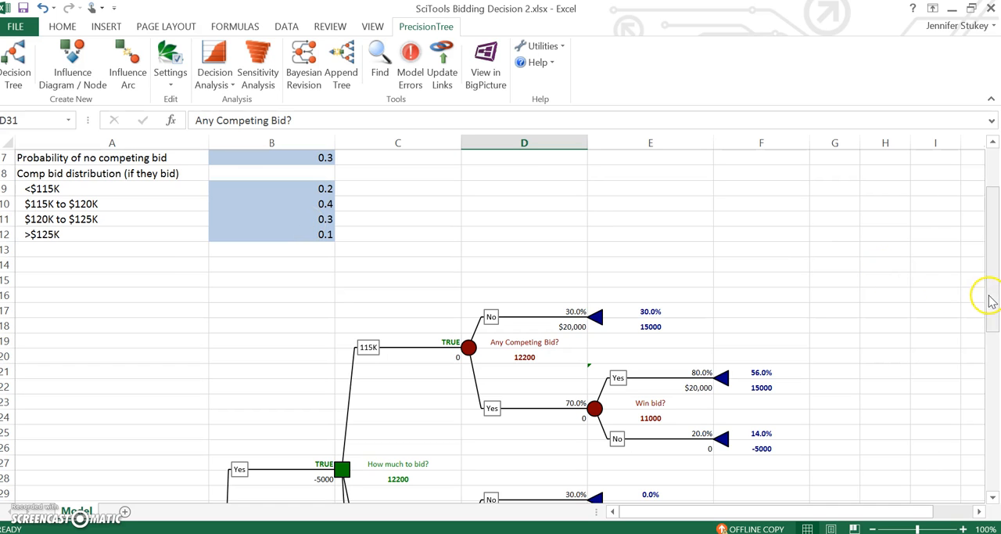
{"action": "left_click_drag", "start_coordinate": [994, 295], "coordinate": [990, 345]}
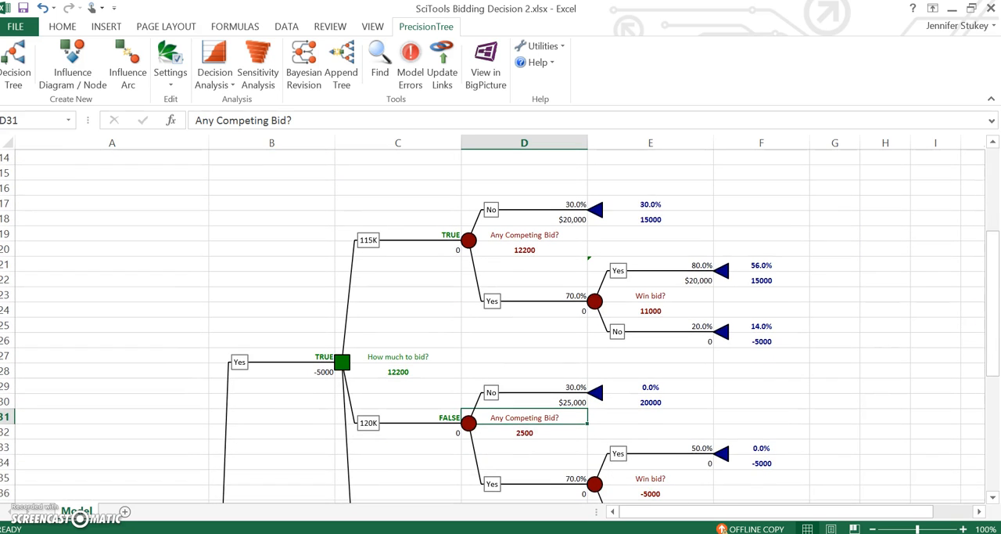
{"action": "left_click", "coordinate": [655, 442]}
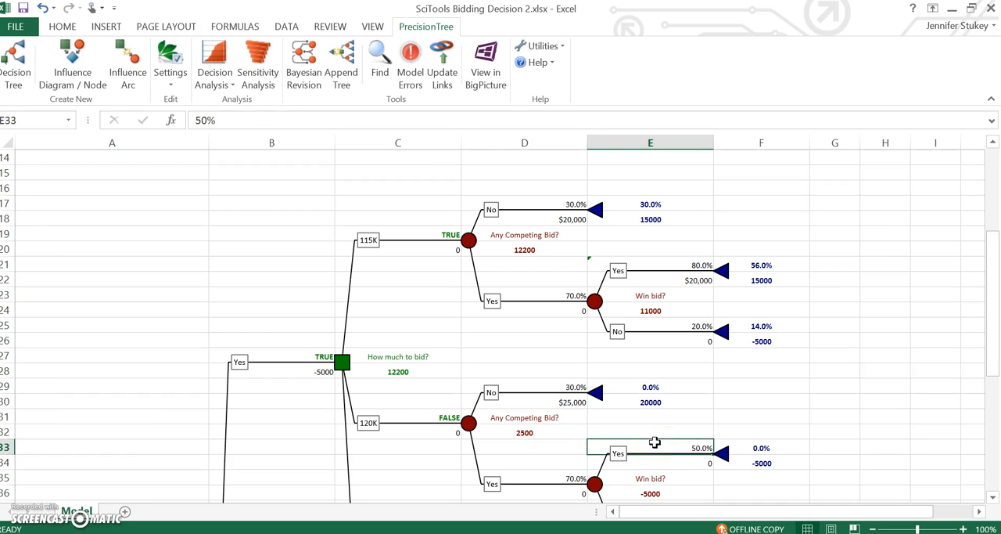
{"action": "type", "text": "=sum("}
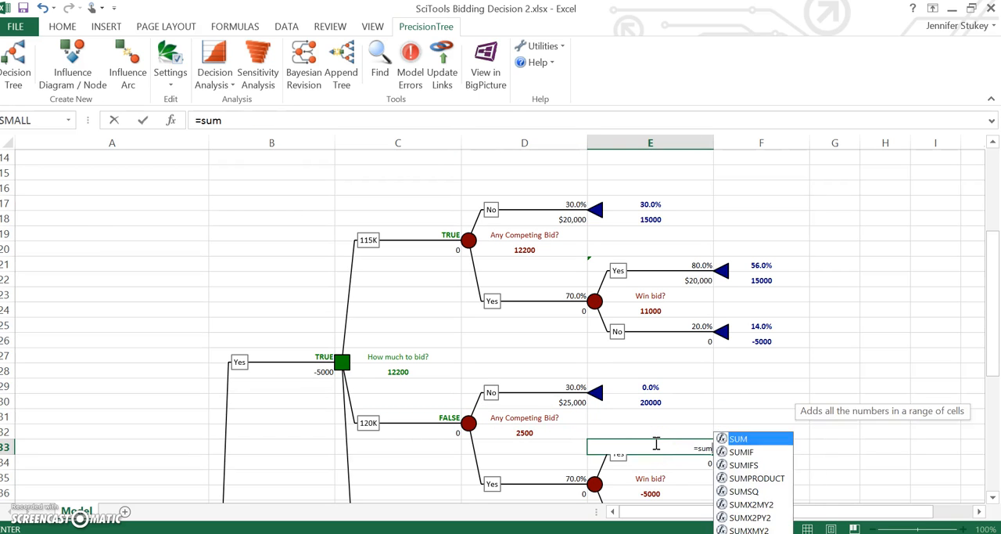
{"action": "left_click_drag", "start_coordinate": [992, 321], "coordinate": [992, 284]}
{"action": "left_click_drag", "start_coordinate": [267, 223], "coordinate": [265, 206]}
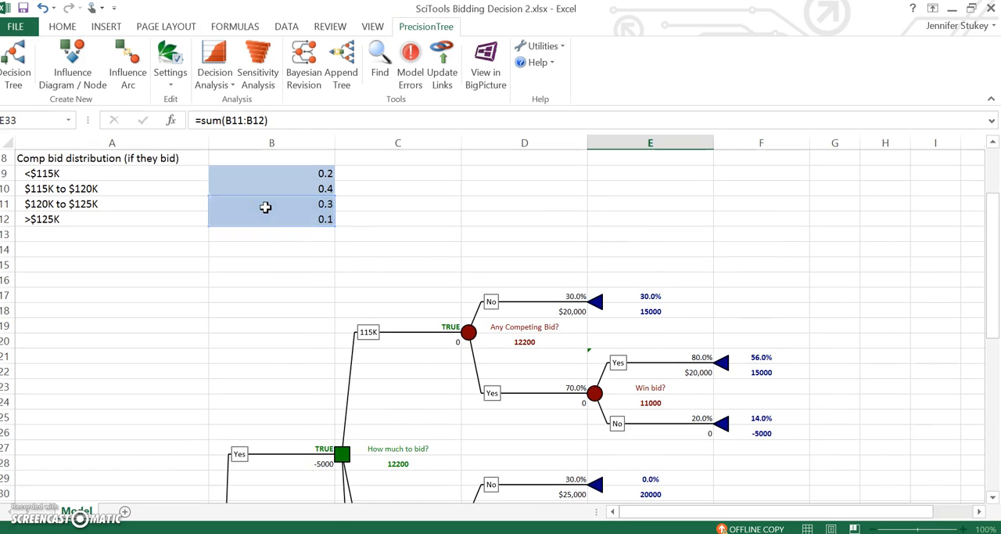
{"action": "key", "text": "Return"}
Set the 120K win-bid No branch's probability in E37 to the complement with =1-E33.
{"action": "key", "text": "Down"}
{"action": "key", "text": "Down"}
{"action": "key", "text": "Down"}
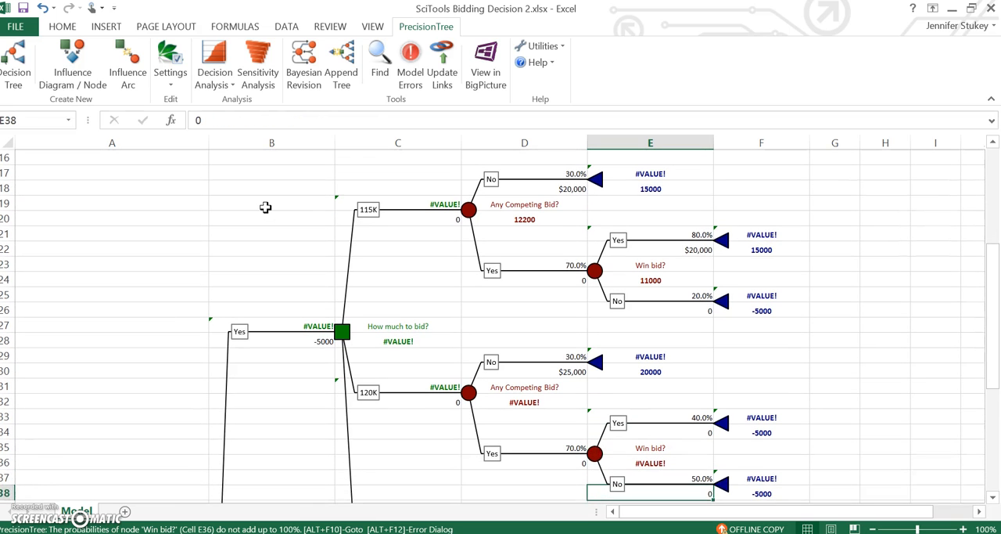
{"action": "type", "text": "=1-"}
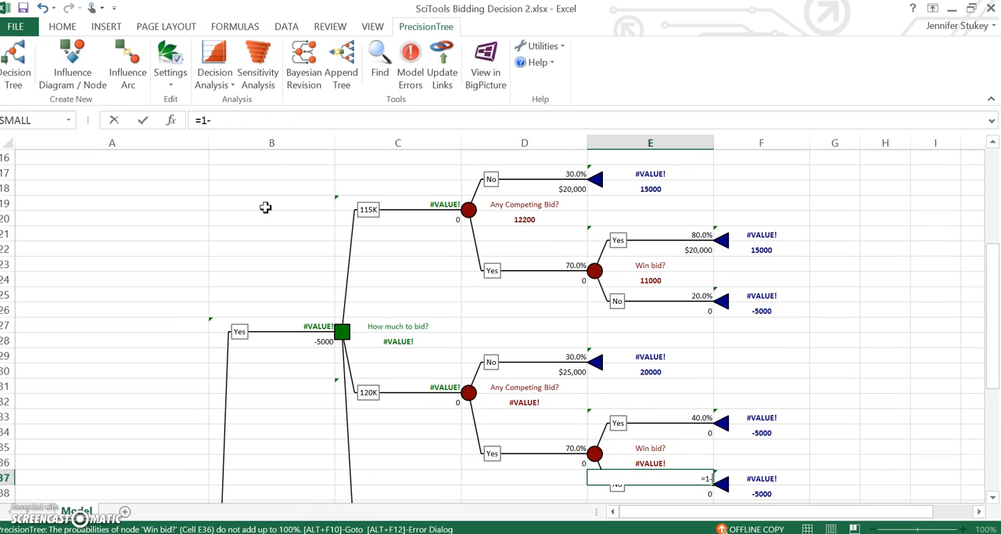
{"action": "left_click", "coordinate": [692, 412]}
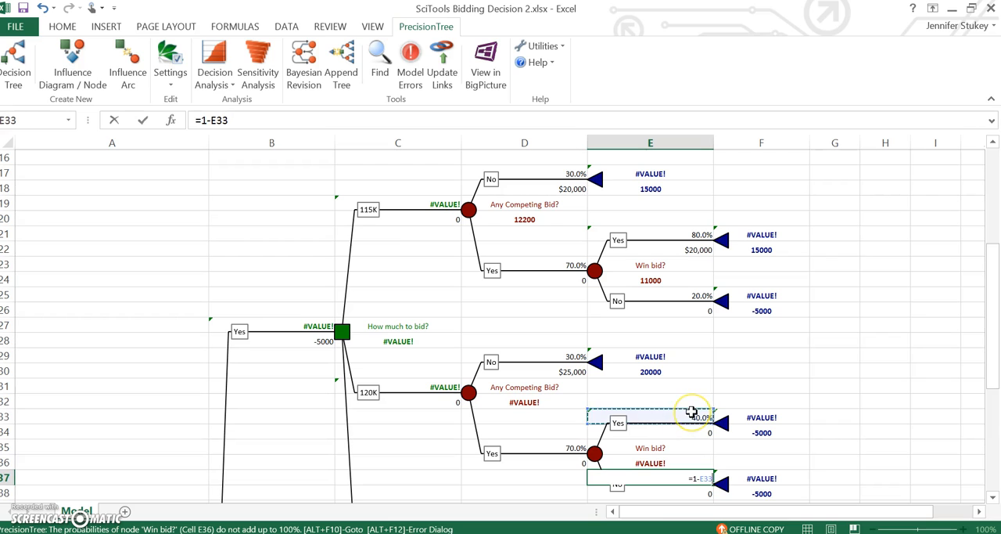
{"action": "key", "text": "Return"}
Link the 120K win-bid Yes branch's payoff in E34 to the no-competing-bid payoff with =D30.
{"action": "key", "text": "Up"}
{"action": "key", "text": "Up"}
{"action": "key", "text": "Up"}
{"action": "key", "text": "Up"}
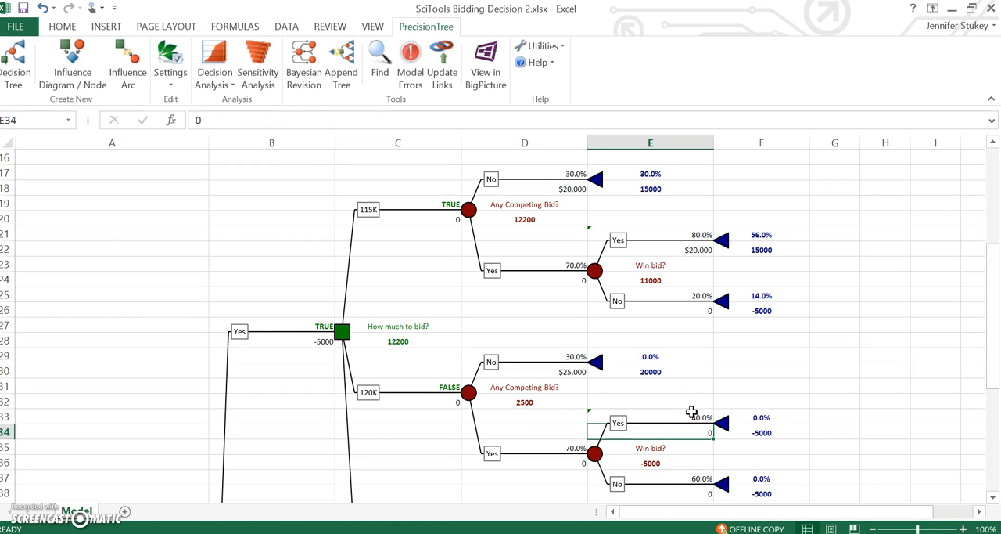
{"action": "type", "text": "="}
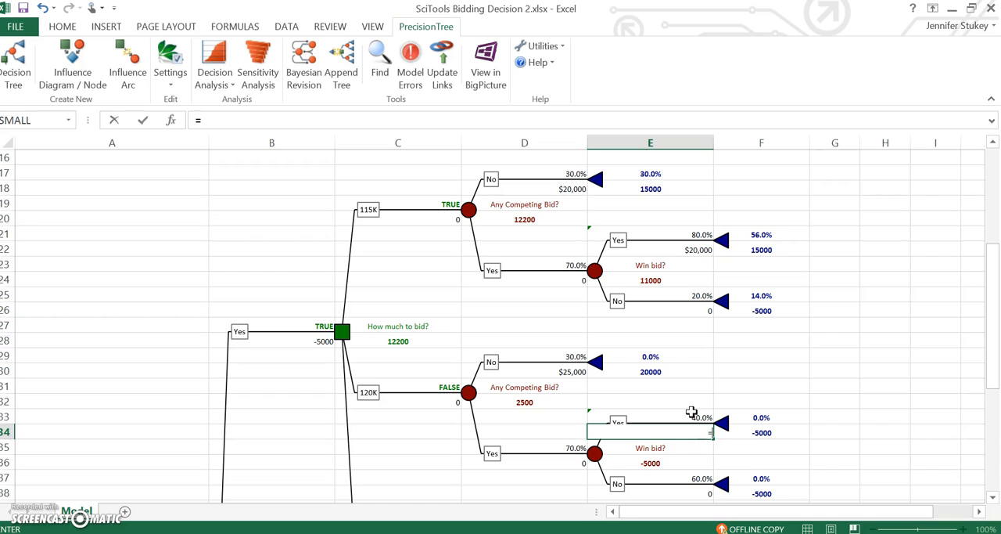
{"action": "left_click", "coordinate": [554, 371]}
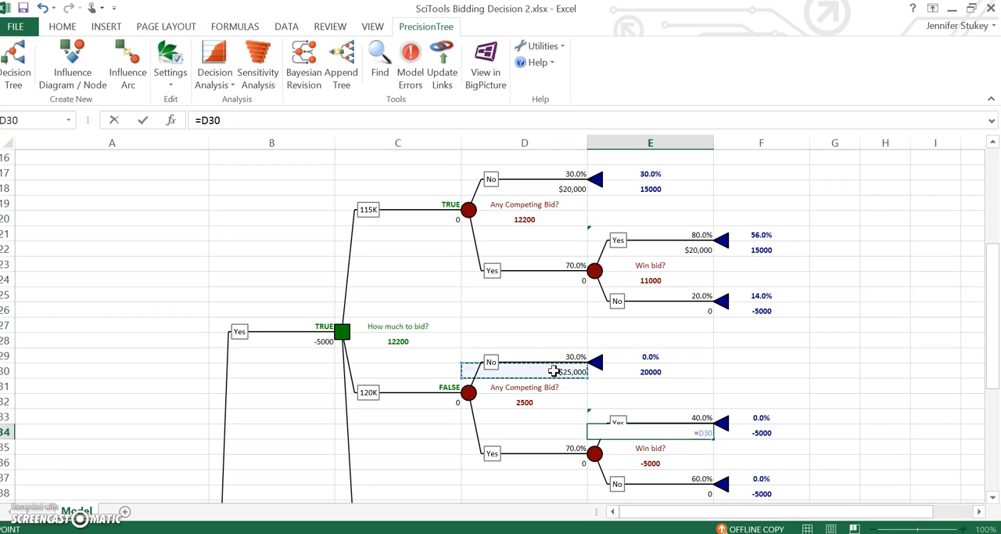
{"action": "key", "text": "Return"}
Link the 125K No branch's probability in D39 to the probability of no competing bid with =B7.
{"action": "key", "text": "Down"}
{"action": "key", "text": "Down"}
{"action": "key", "text": "Down"}
{"action": "key", "text": "Down"}
{"action": "key", "text": "Down"}
{"action": "key", "text": "Down"}
{"action": "key", "text": "Down"}
{"action": "key", "text": "Down"}
{"action": "key", "text": "Down"}
{"action": "key", "text": "Down"}
{"action": "key", "text": "Down"}
{"action": "key", "text": "Down"}
{"action": "key", "text": "Down"}
{"action": "key", "text": "Down"}
{"action": "key", "text": "Down"}
{"action": "key", "text": "Up"}
{"action": "key", "text": "Up"}
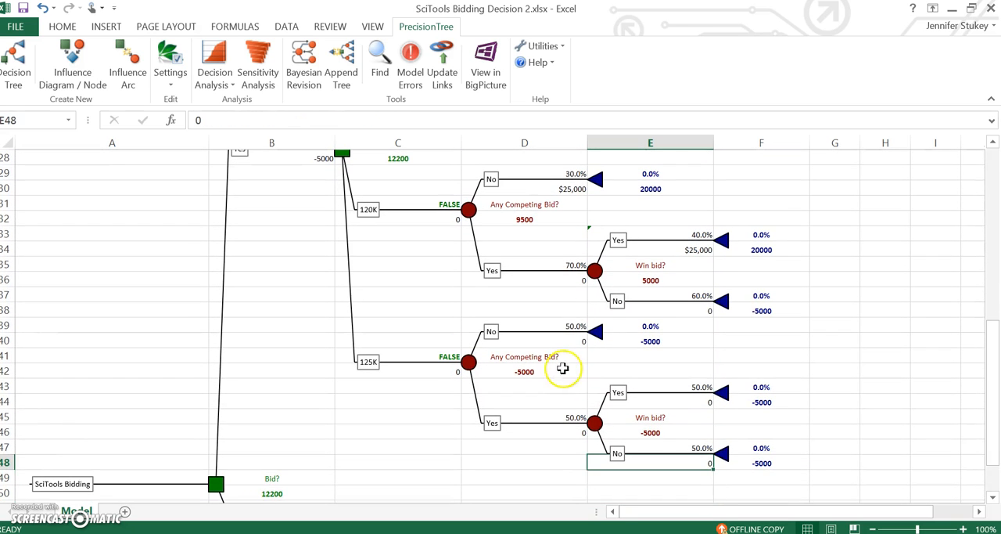
{"action": "left_click", "coordinate": [553, 325]}
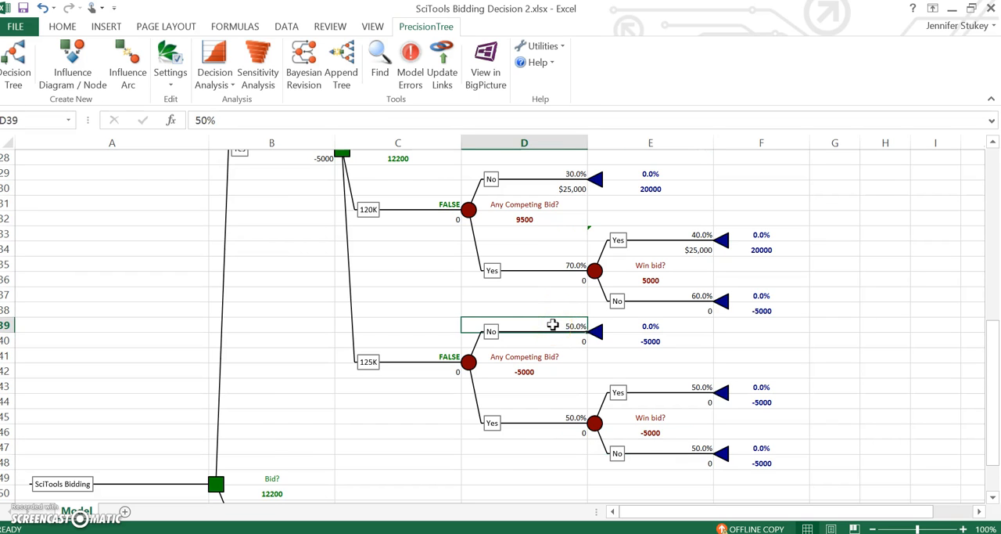
{"action": "type", "text": "=b7"}
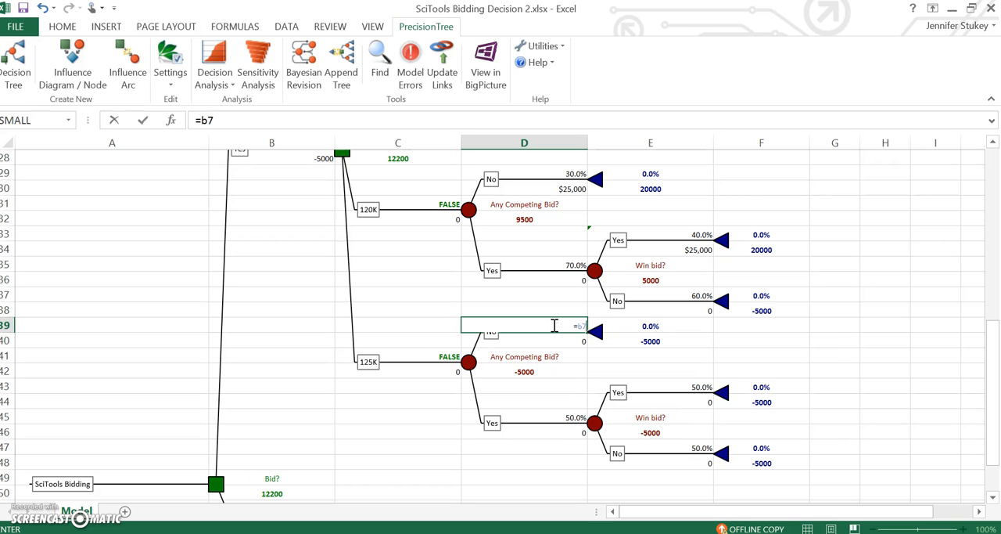
{"action": "key", "text": "Return"}
Set the 125K competing-bid Yes branch's probability in D45 to the complement with =1-B7.
{"action": "key", "text": "Down"}
{"action": "key", "text": "Down"}
{"action": "key", "text": "Down"}
{"action": "key", "text": "Down"}
{"action": "key", "text": "Down"}
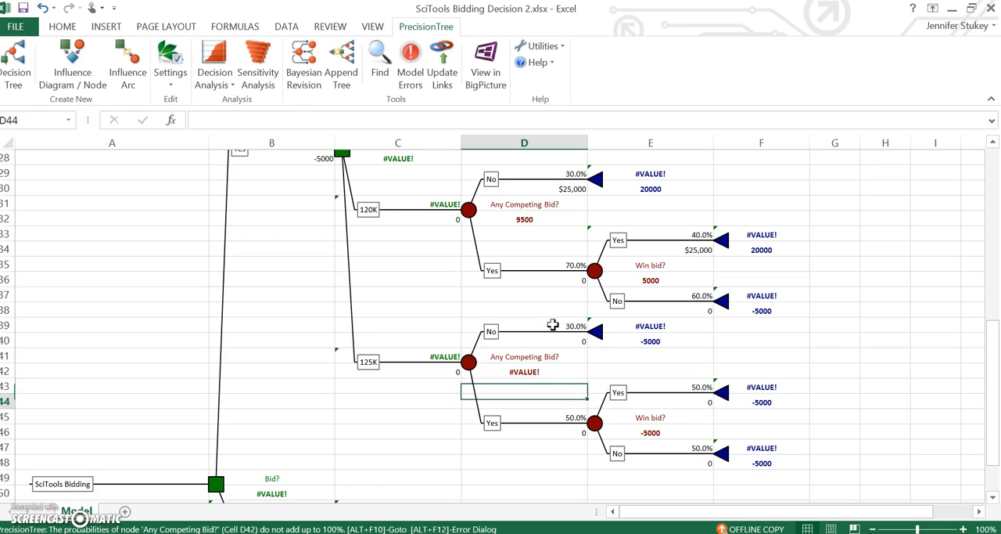
{"action": "type", "text": "=1-b7"}
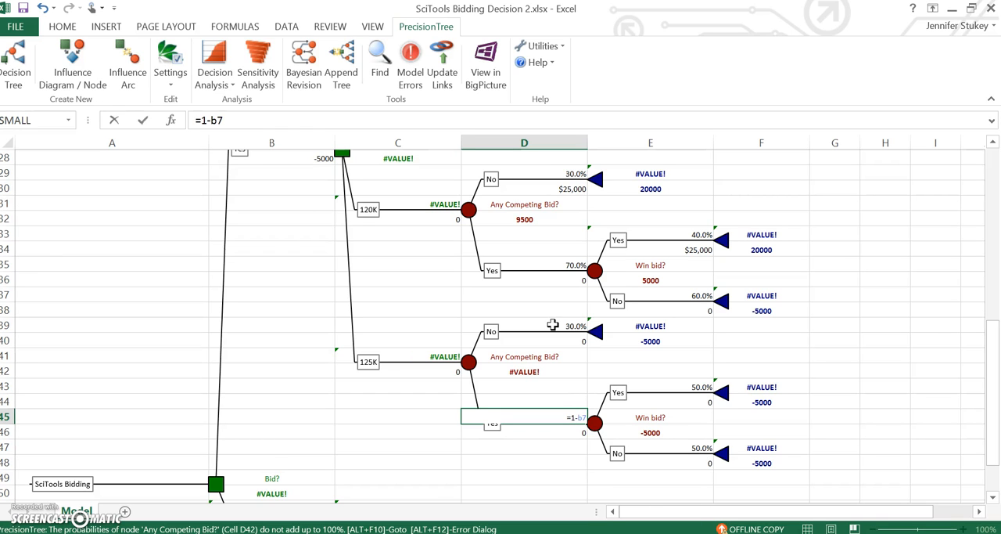
{"action": "key", "text": "Return"}
Link the 125K win-bid Yes branch's probability in E43 to the >$125K competing-bid probability with =B12.
{"action": "key", "text": "Up"}
{"action": "key", "text": "Up"}
{"action": "key", "text": "Up"}
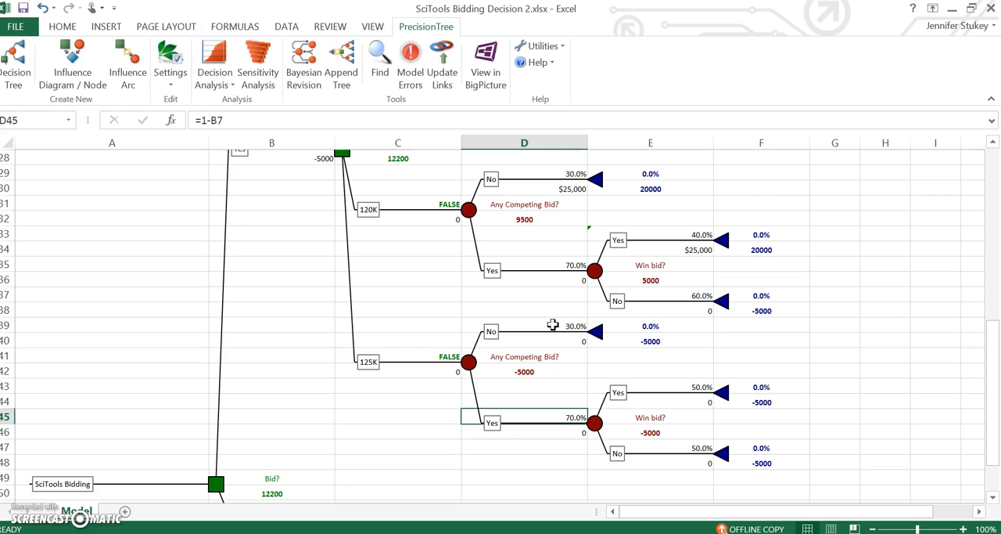
{"action": "key", "text": "Right"}
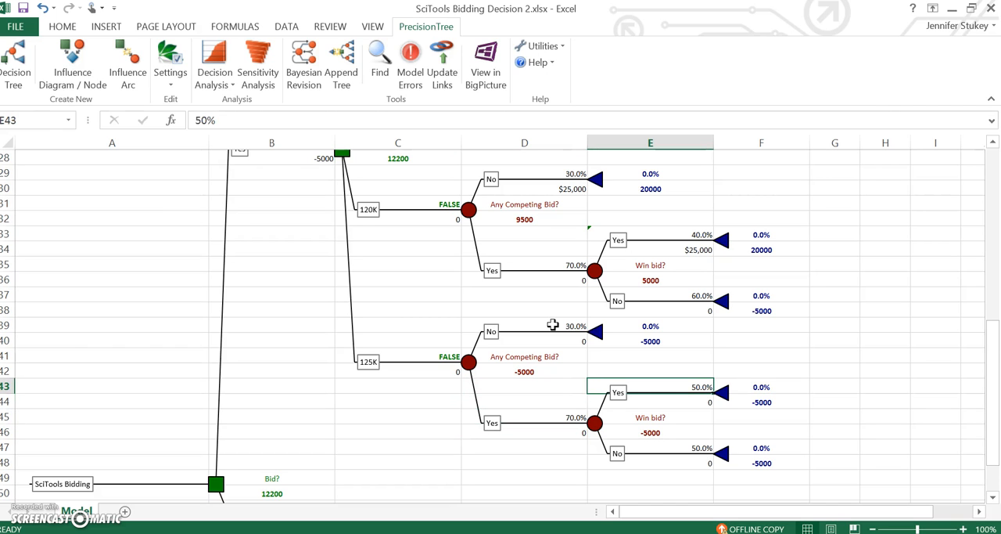
{"action": "left_click_drag", "start_coordinate": [994, 397], "coordinate": [995, 249]}
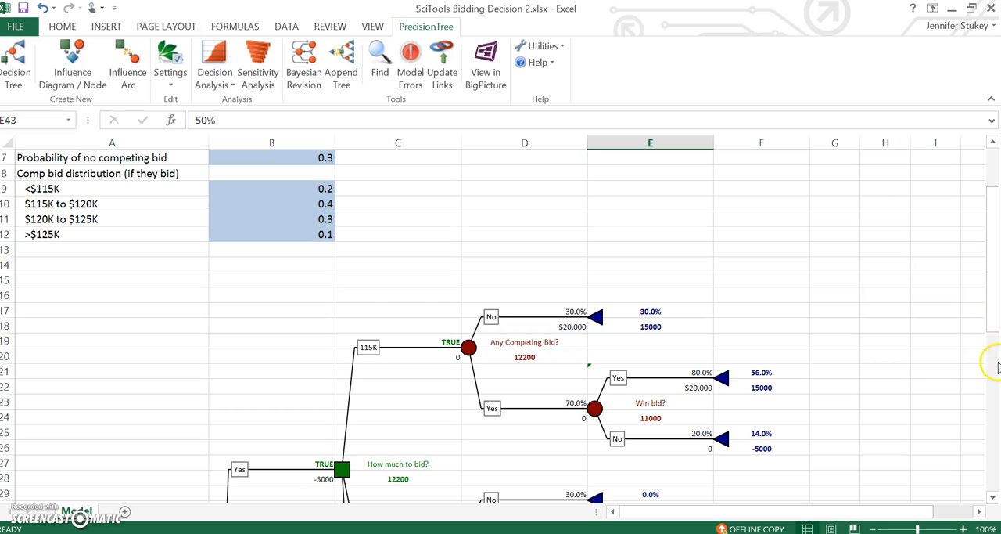
{"action": "left_click_drag", "start_coordinate": [987, 336], "coordinate": [990, 458]}
{"action": "type", "text": "="}
{"action": "left_click_drag", "start_coordinate": [999, 415], "coordinate": [971, 252]}
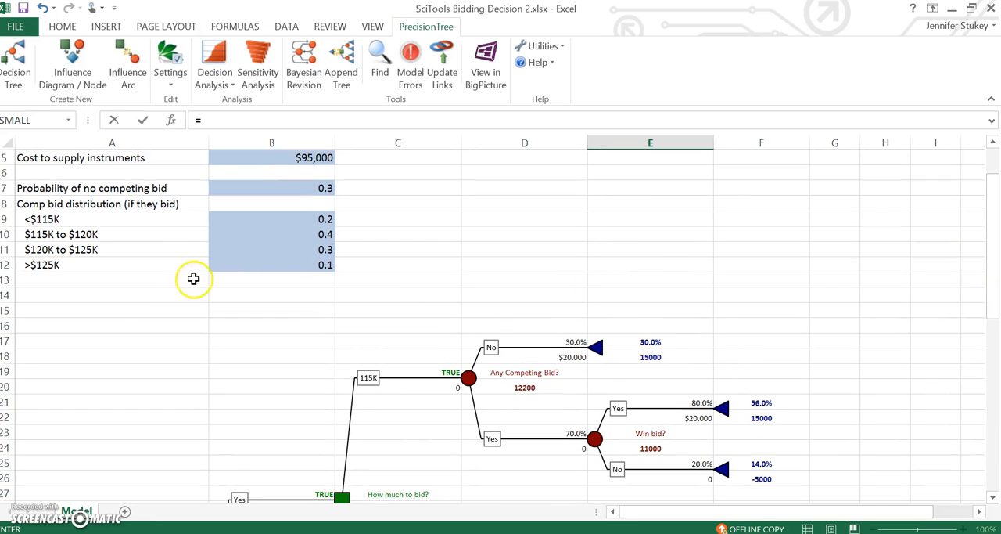
{"action": "left_click", "coordinate": [271, 267]}
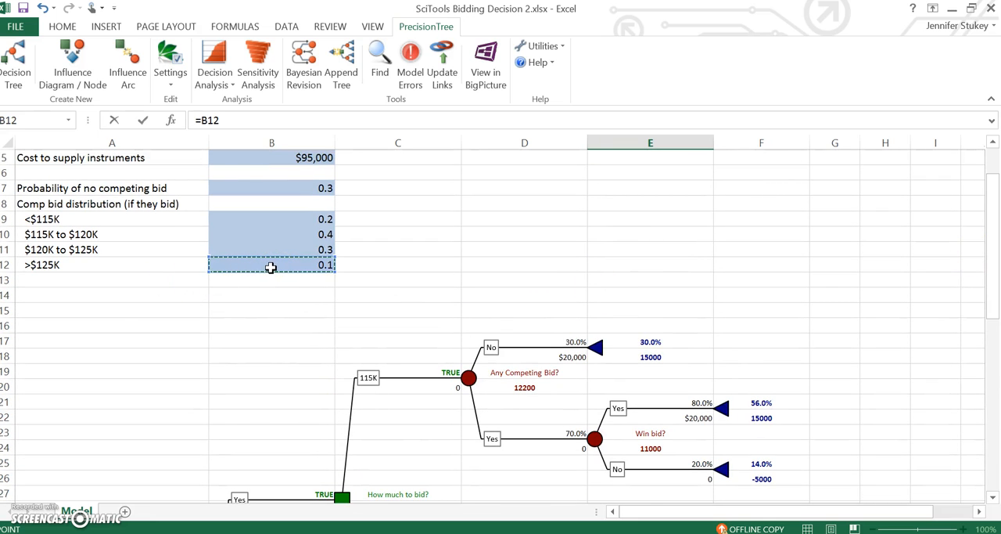
{"action": "key", "text": "Return"}
Set the 125K win-bid No branch's probability in E47 to the complement with =1-E43.
{"action": "key", "text": "Down"}
{"action": "key", "text": "Down"}
{"action": "key", "text": "Down"}
{"action": "key", "text": "Down"}
{"action": "key", "text": "Down"}
{"action": "key", "text": "Down"}
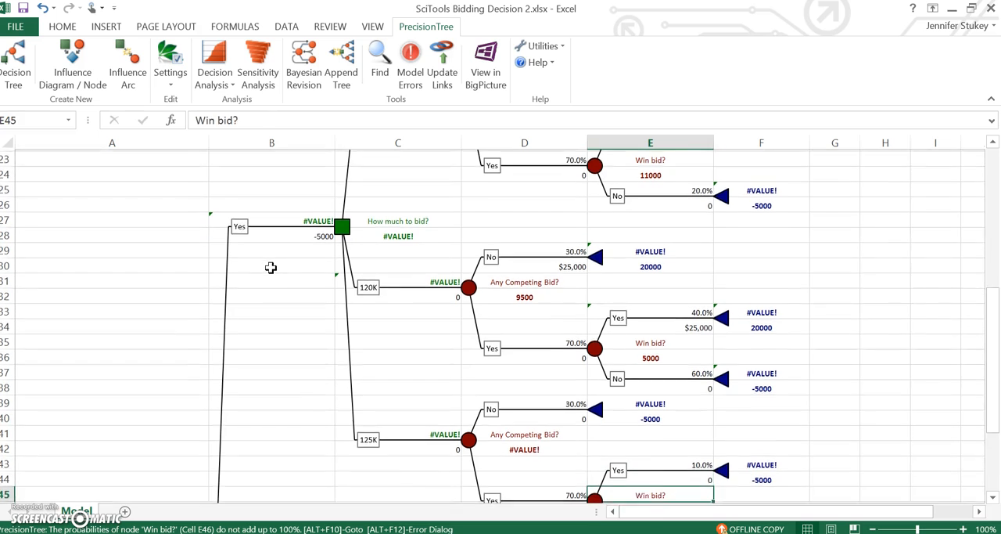
{"action": "key", "text": "Up"}
{"action": "key", "text": "Up"}
{"action": "key", "text": "Up"}
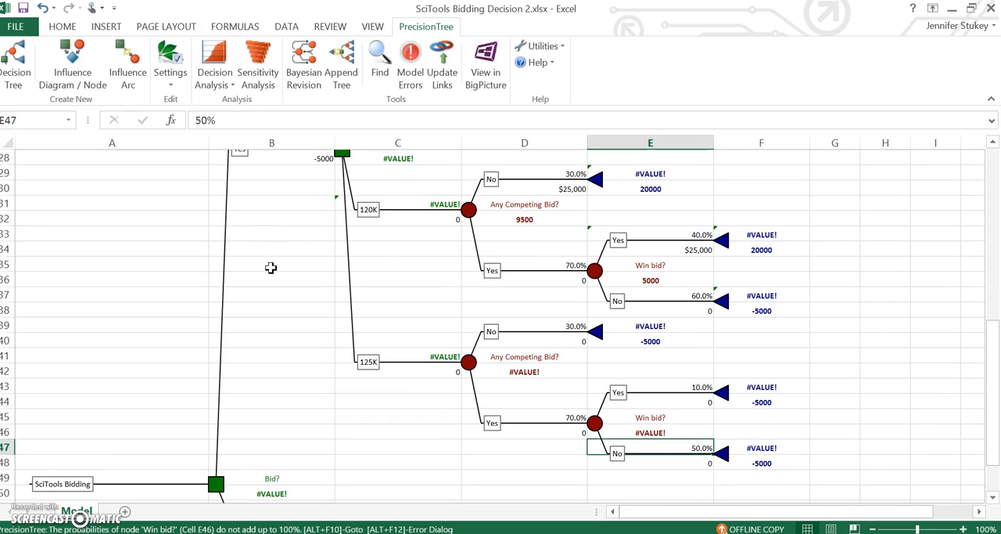
{"action": "type", "text": "=1-"}
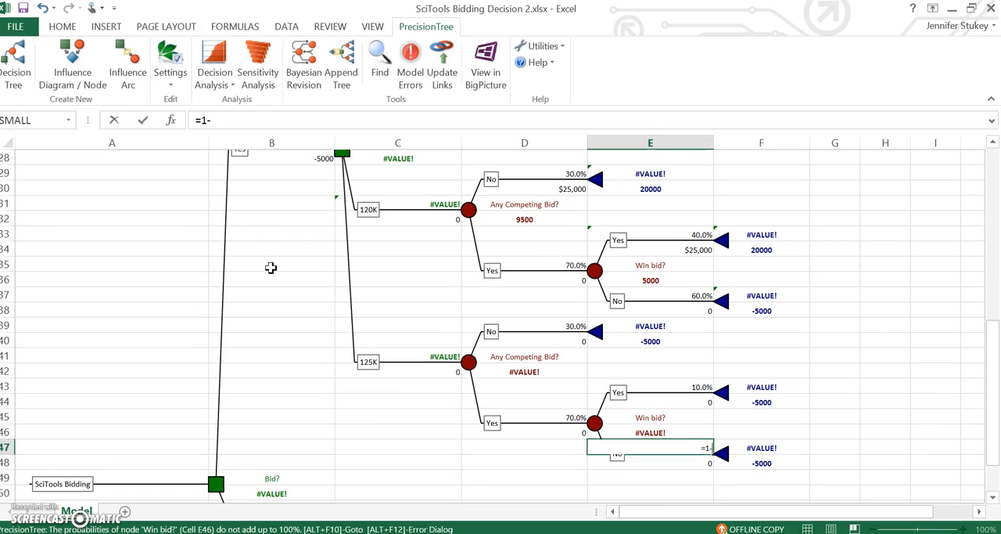
{"action": "left_click", "coordinate": [655, 381]}
{"action": "key", "text": "Return"}
Set the payoff of the 125K branch's No competing bid outcome in D40 to =125000-B5.
{"action": "key", "text": "Up"}
{"action": "key", "text": "Up"}
{"action": "key", "text": "Up"}
{"action": "key", "text": "Up"}
{"action": "key", "text": "Up"}
{"action": "key", "text": "Up"}
{"action": "key", "text": "Up"}
{"action": "key", "text": "Up"}
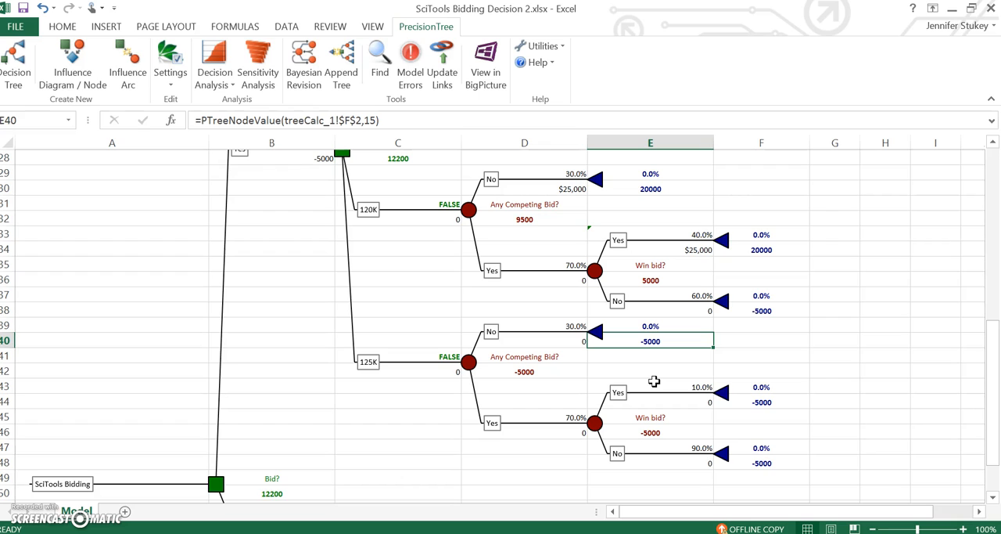
{"action": "key", "text": "Left"}
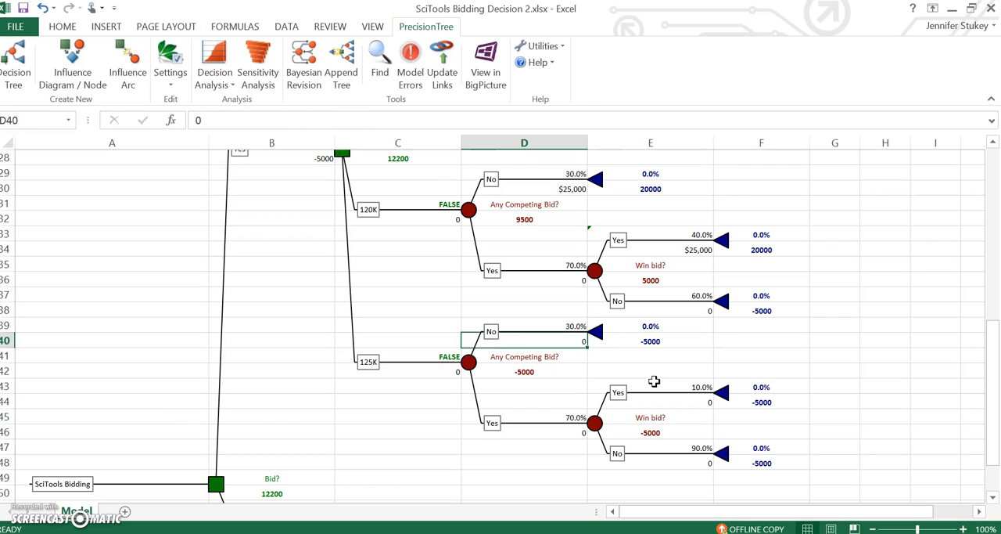
{"action": "type", "text": "=125000"}
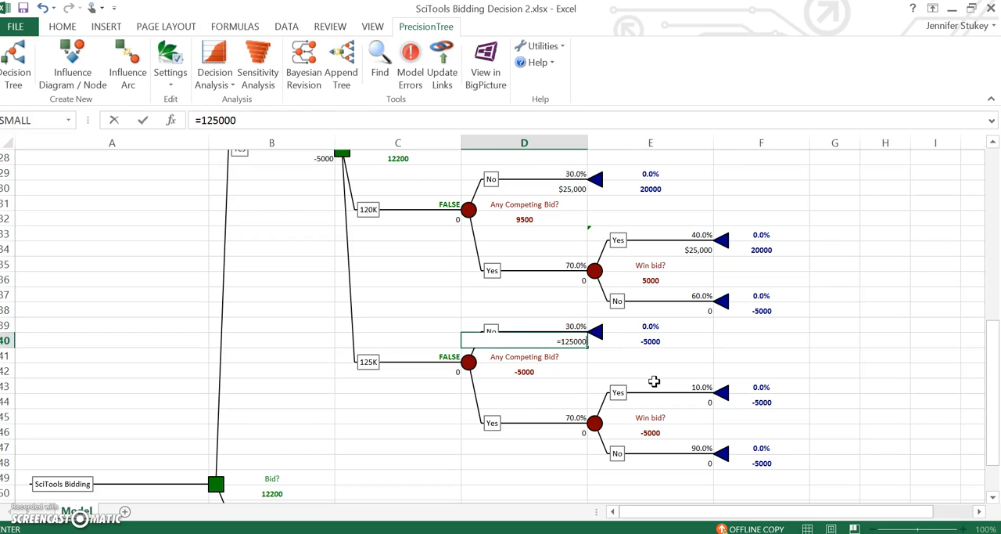
{"action": "type", "text": "-"}
{"action": "left_click_drag", "start_coordinate": [992, 383], "coordinate": [969, 193]}
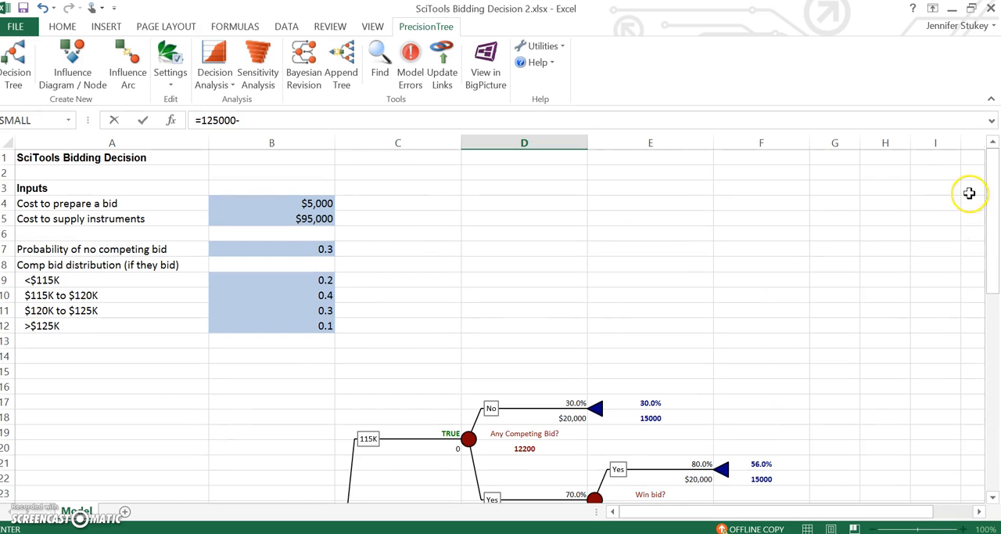
{"action": "left_click", "coordinate": [281, 219]}
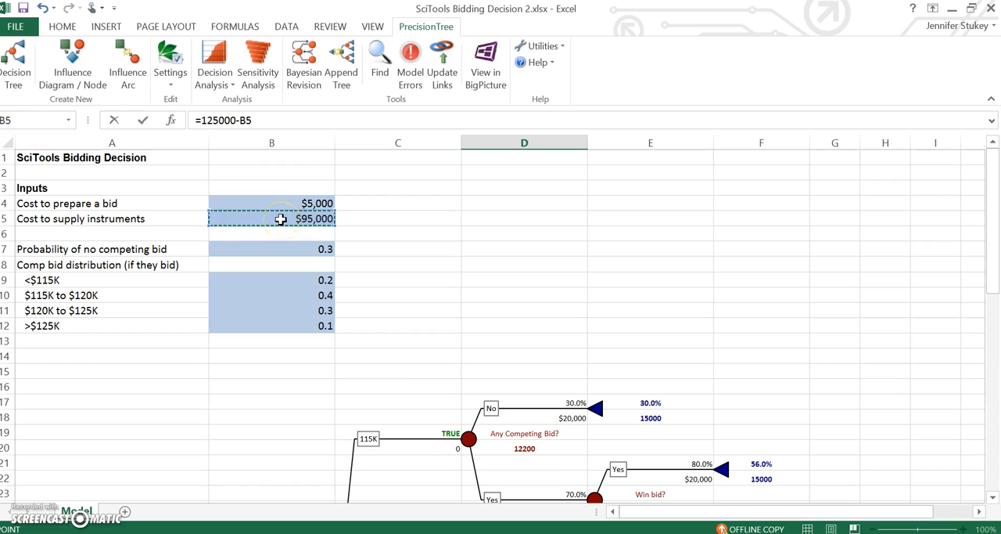
{"action": "key", "text": "Return"}
Link the 125K win-bid Yes branch's payoff in E44 to the No competing bid payoff with =D40.
{"action": "key", "text": "Down"}
{"action": "key", "text": "Down"}
{"action": "key", "text": "Down"}
{"action": "key", "text": "Down"}
{"action": "key", "text": "Down"}
{"action": "key", "text": "Down"}
{"action": "key", "text": "Down"}
{"action": "key", "text": "Down"}
{"action": "key", "text": "Down"}
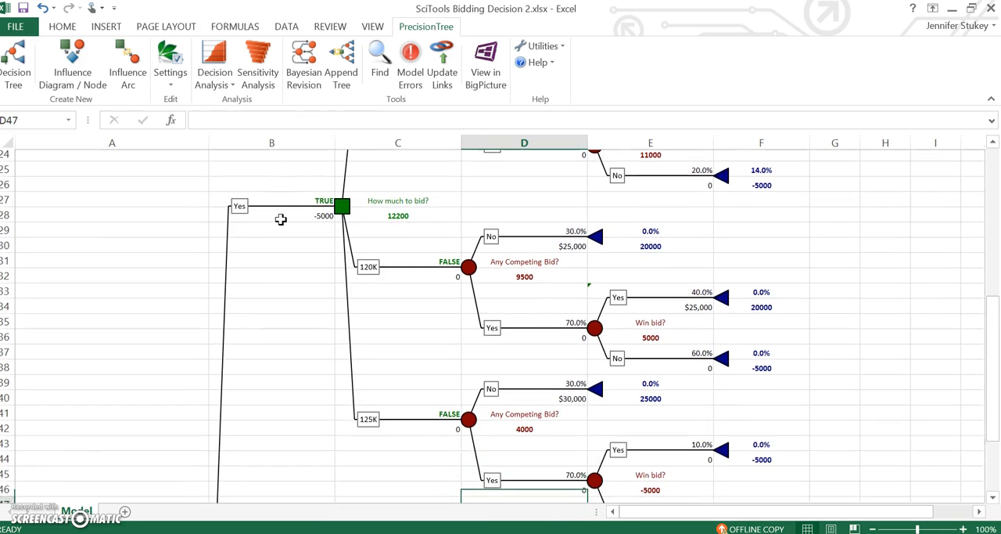
{"action": "key", "text": "Up"}
{"action": "key", "text": "Up"}
{"action": "key", "text": "Up"}
{"action": "key", "text": "Up"}
{"action": "key", "text": "Up"}
{"action": "key", "text": "Up"}
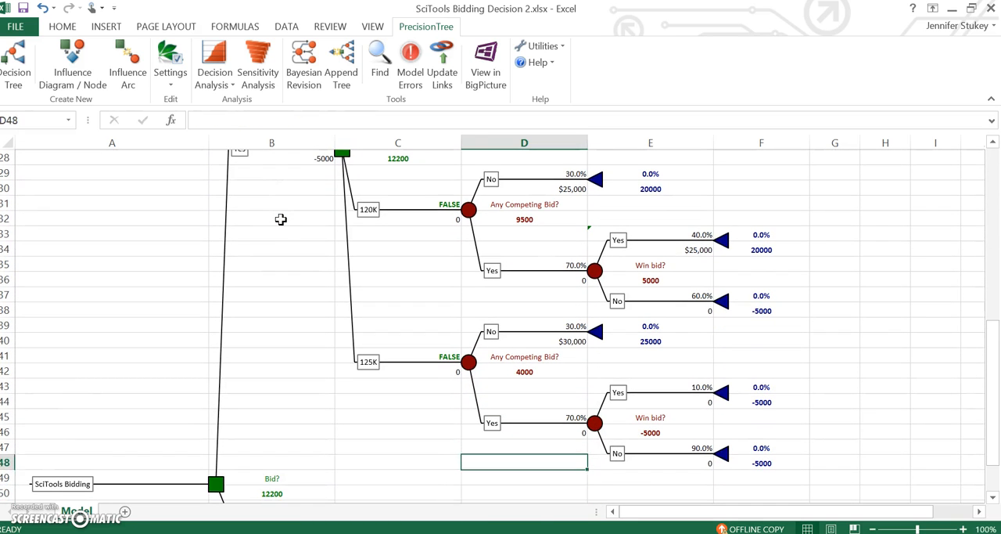
{"action": "key", "text": "Right"}
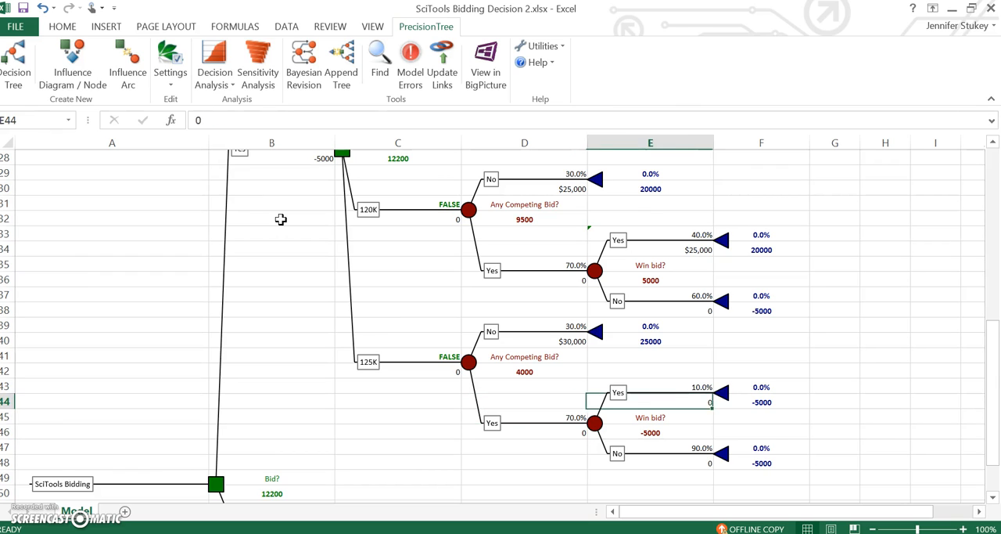
{"action": "type", "text": "="}
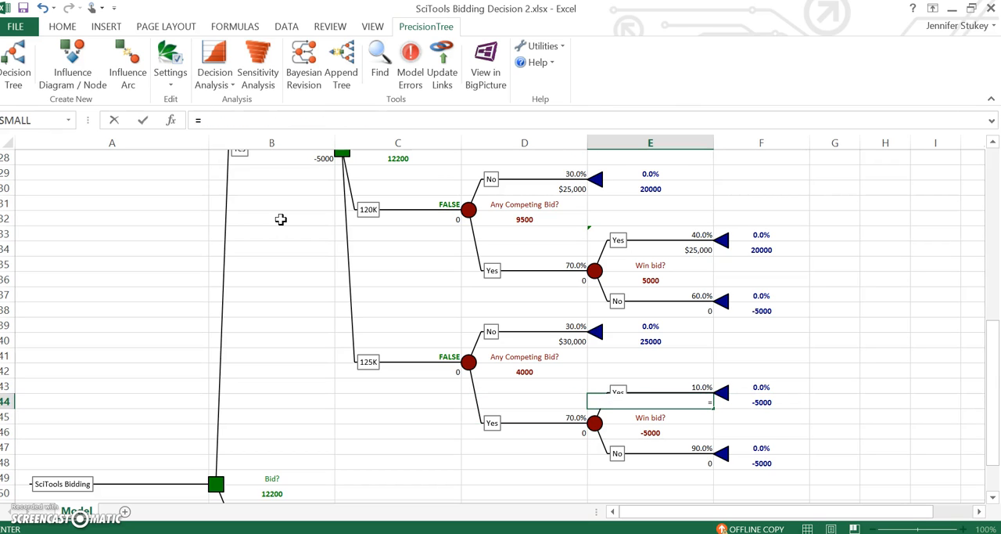
{"action": "left_click", "coordinate": [540, 339]}
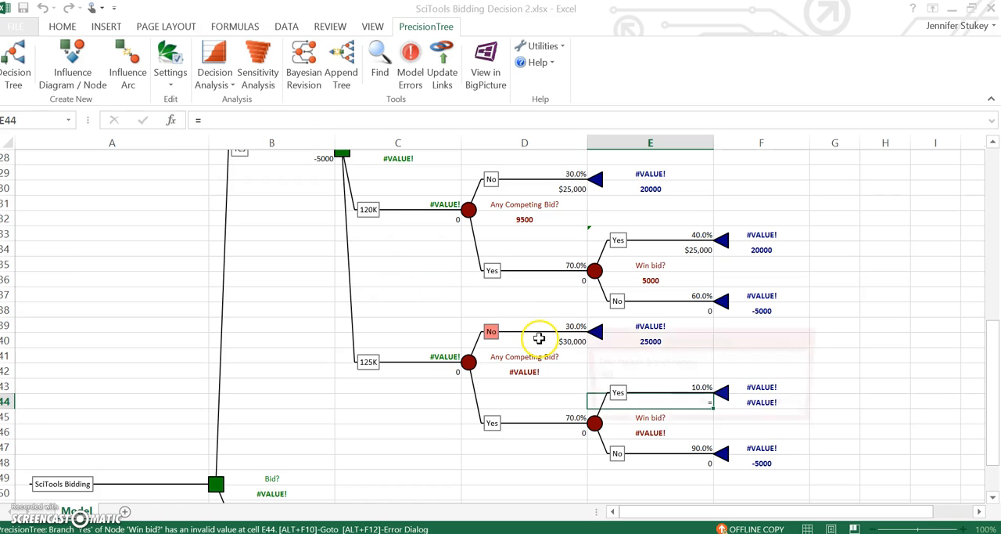
{"action": "left_click", "coordinate": [769, 404]}
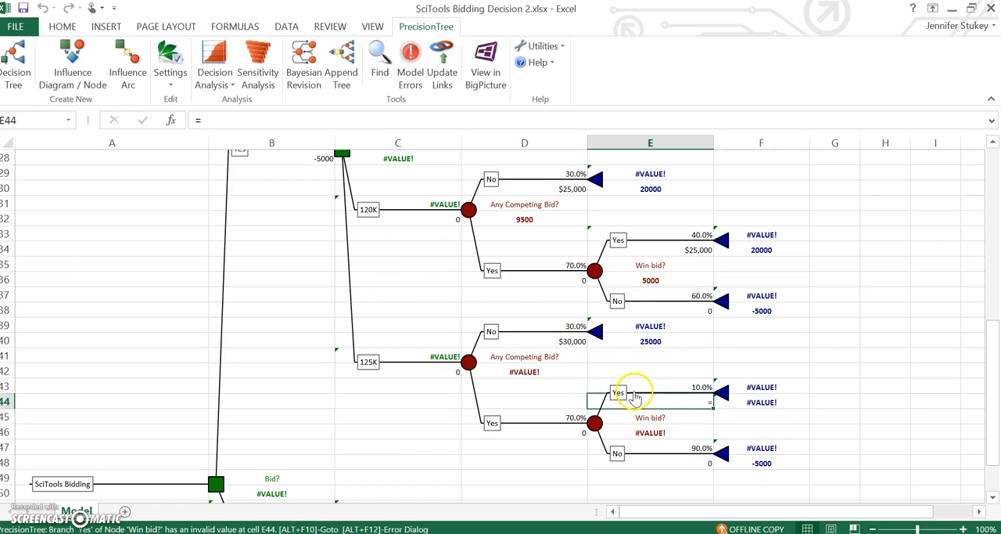
{"action": "left_click", "coordinate": [286, 121]}
{"action": "left_click", "coordinate": [562, 342]}
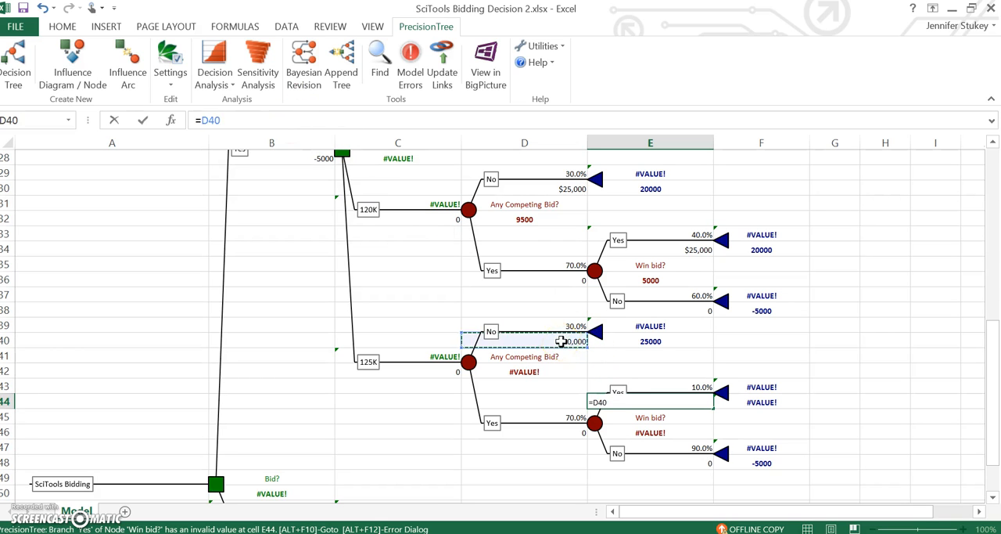
{"action": "key", "text": "Return"}
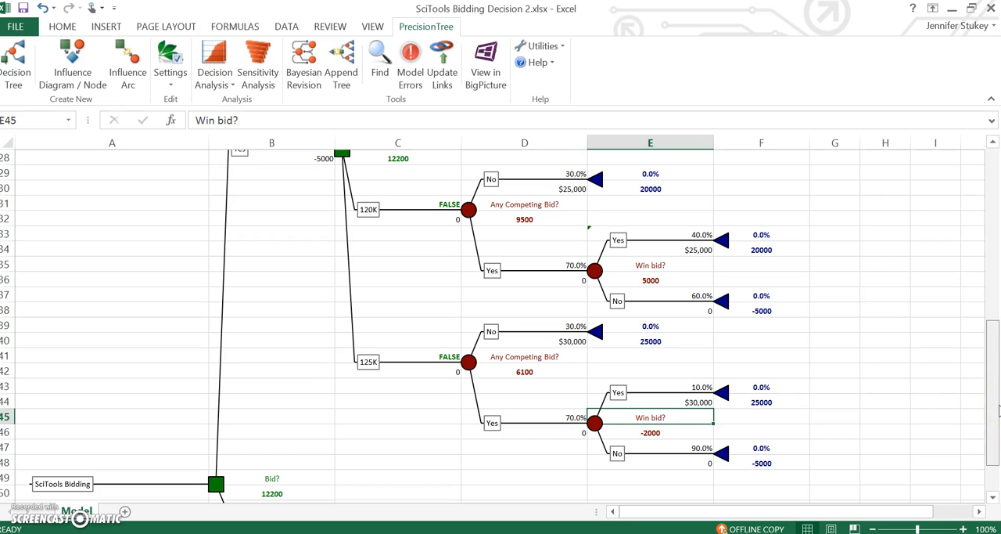
Examine the completed tree, comparing the expected values, branch payoffs and TRUE/FALSE decision flags of the 115K, 120K and 125K bids.
{"action": "left_click_drag", "start_coordinate": [997, 410], "coordinate": [992, 311]}
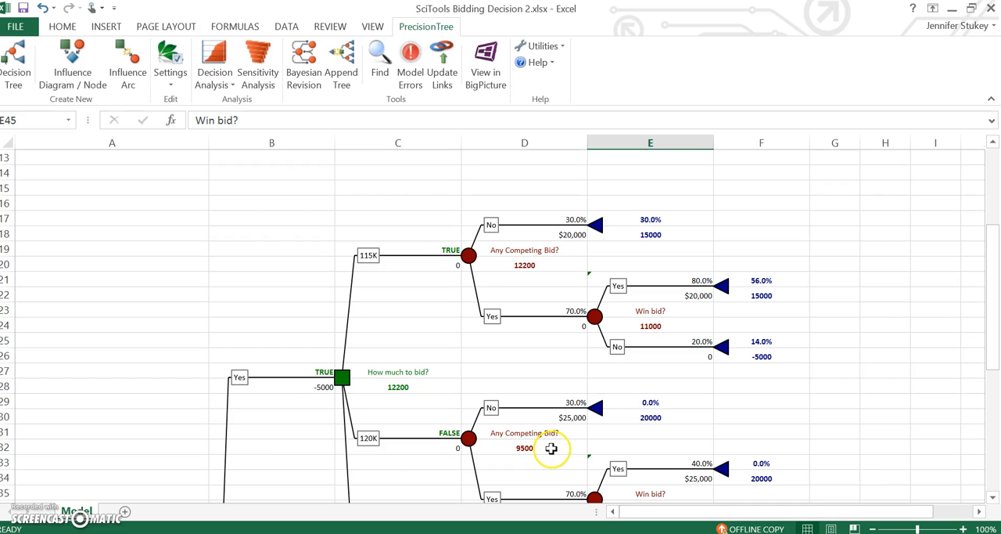
{"action": "left_click_drag", "start_coordinate": [990, 331], "coordinate": [985, 424]}
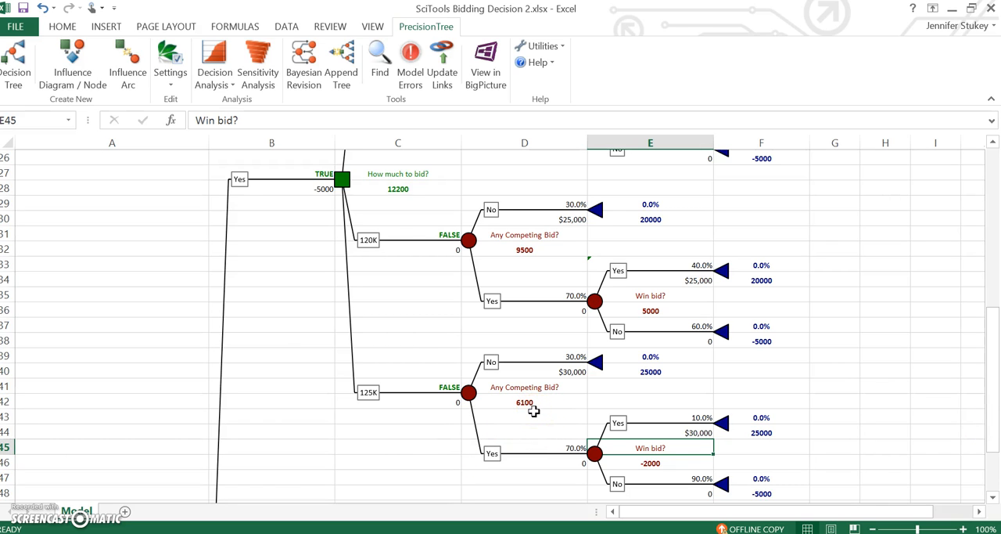
{"action": "left_click_drag", "start_coordinate": [992, 352], "coordinate": [965, 311]}
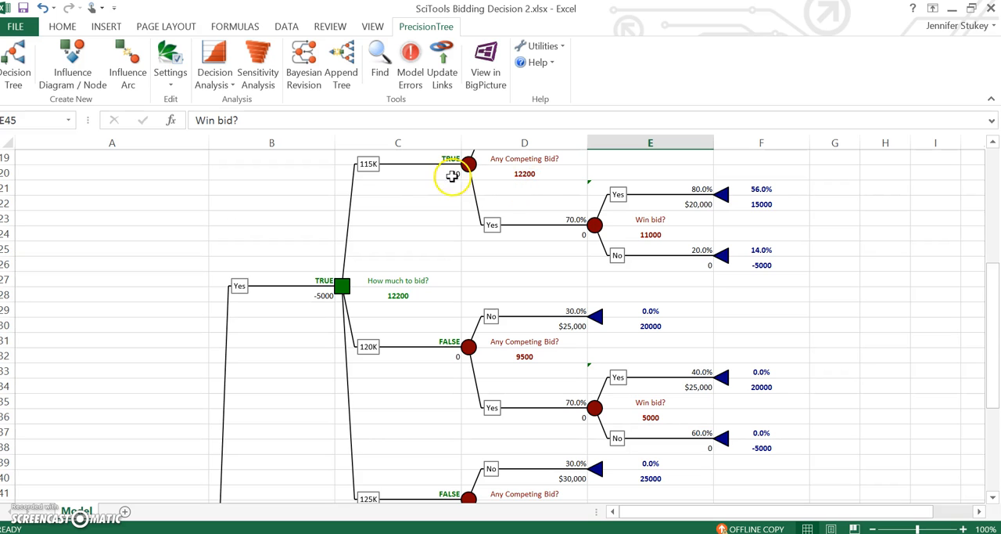
{"action": "left_click_drag", "start_coordinate": [995, 288], "coordinate": [997, 266]}
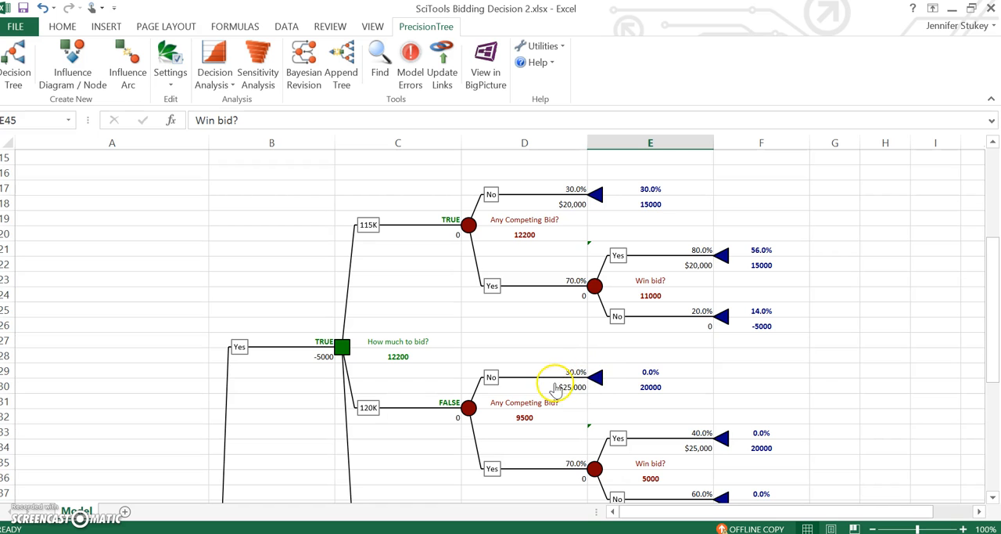
{"action": "left_click_drag", "start_coordinate": [998, 297], "coordinate": [995, 406]}
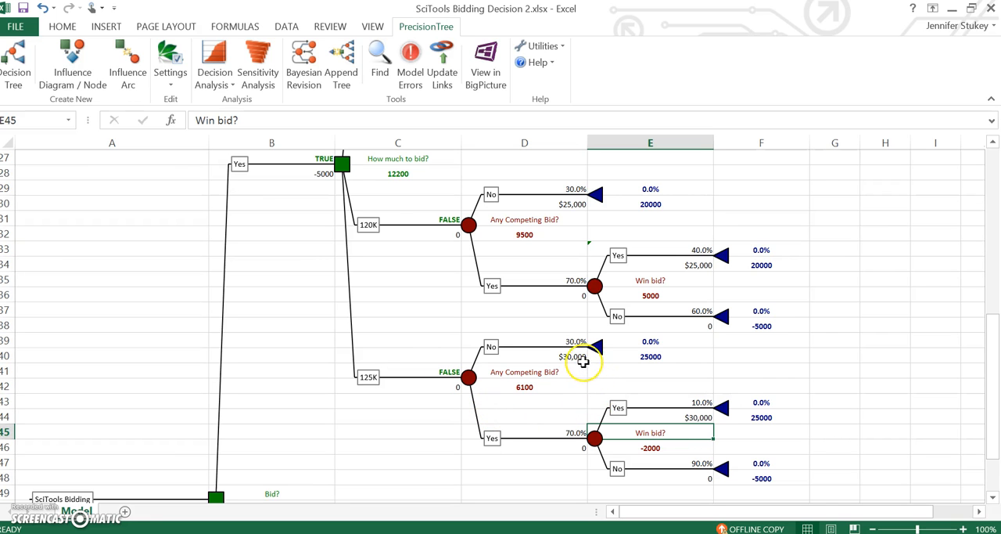
{"action": "left_click_drag", "start_coordinate": [996, 417], "coordinate": [994, 317]}
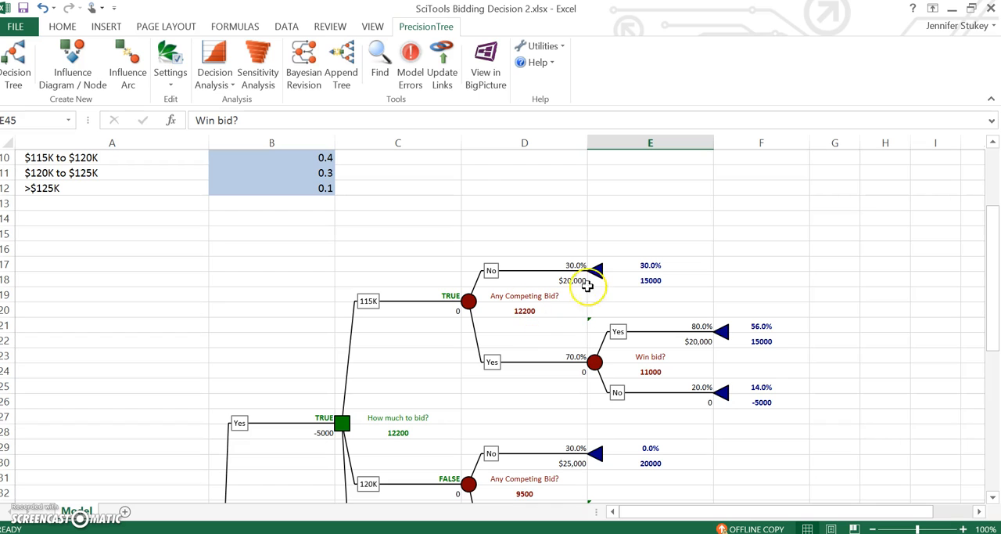